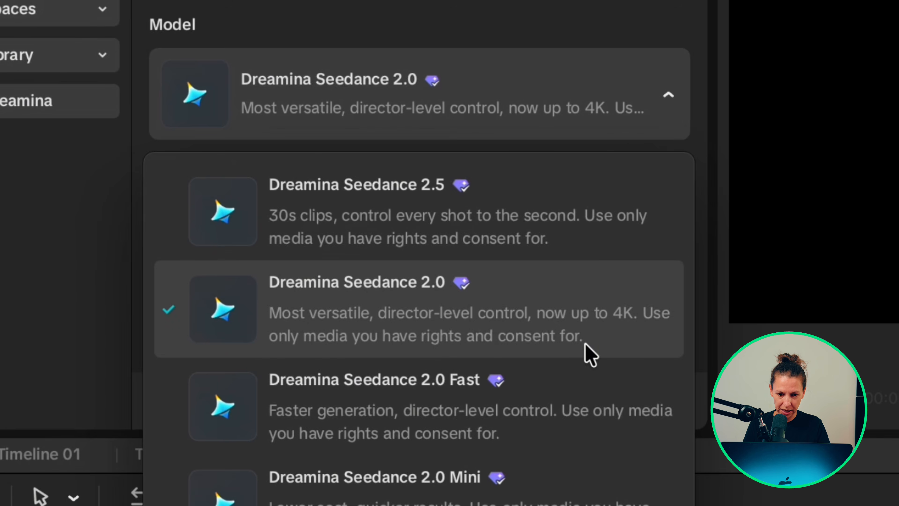
# Step: Keep Dreamina Seedance 2.0 as the model and try the 4k resolution in the generation settings
pyautogui.click(586, 353)
pyautogui.click(479, 194)
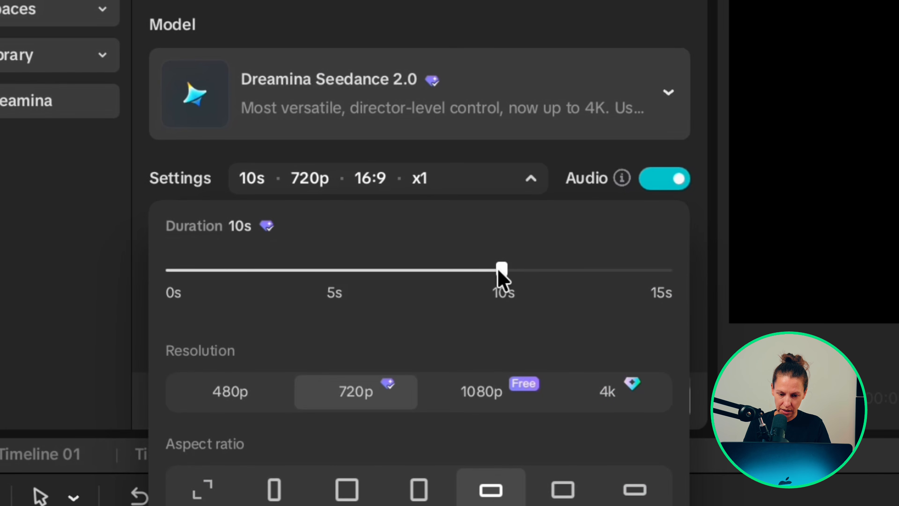
pyautogui.moveTo(498, 271)
pyautogui.mouseDown()
pyautogui.moveTo(700, 294)
pyautogui.moveTo(589, 275)
pyautogui.moveTo(504, 273)
pyautogui.mouseUp()
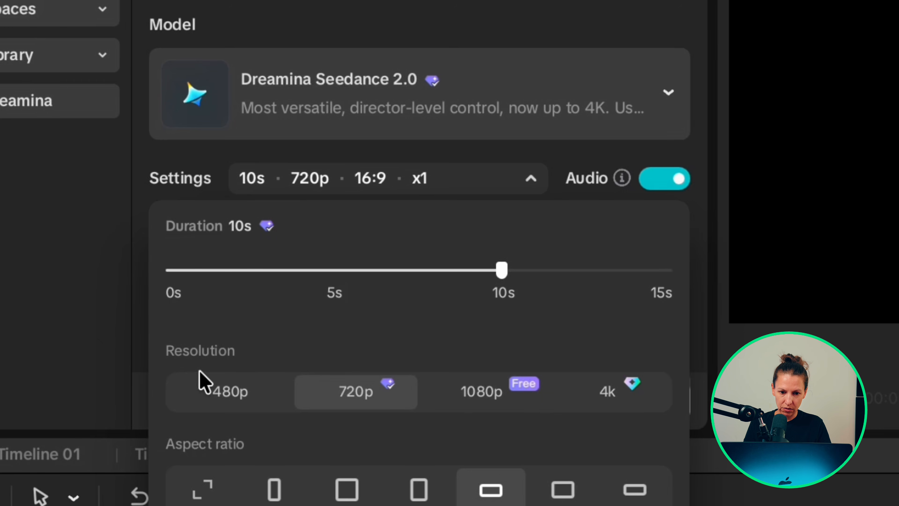
pyautogui.click(622, 403)
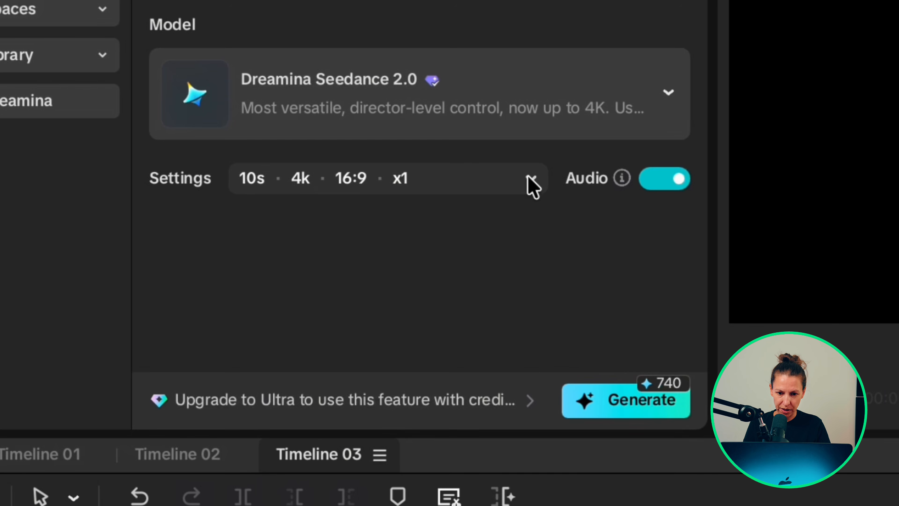
# Step: Reopen the generation settings and try raising the number of generations to 4
pyautogui.click(532, 181)
pyautogui.scroll(-5, 372, 442)
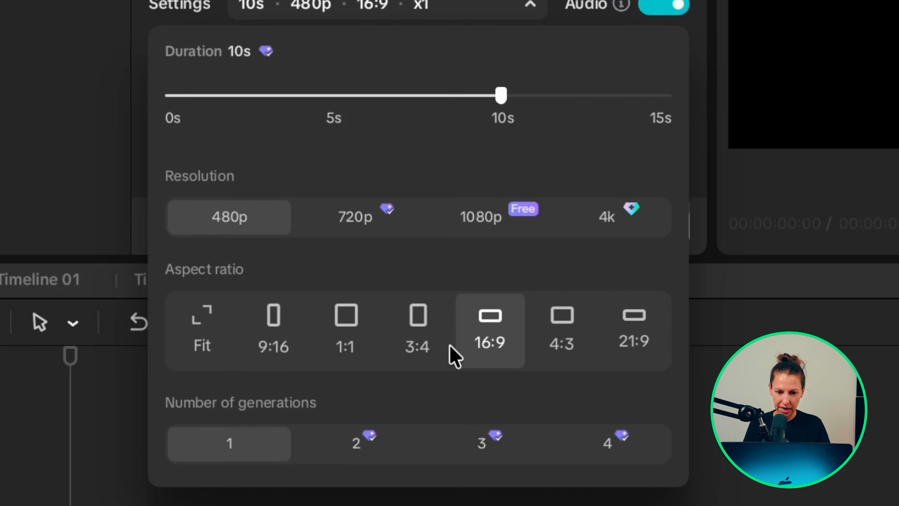
pyautogui.click(354, 445)
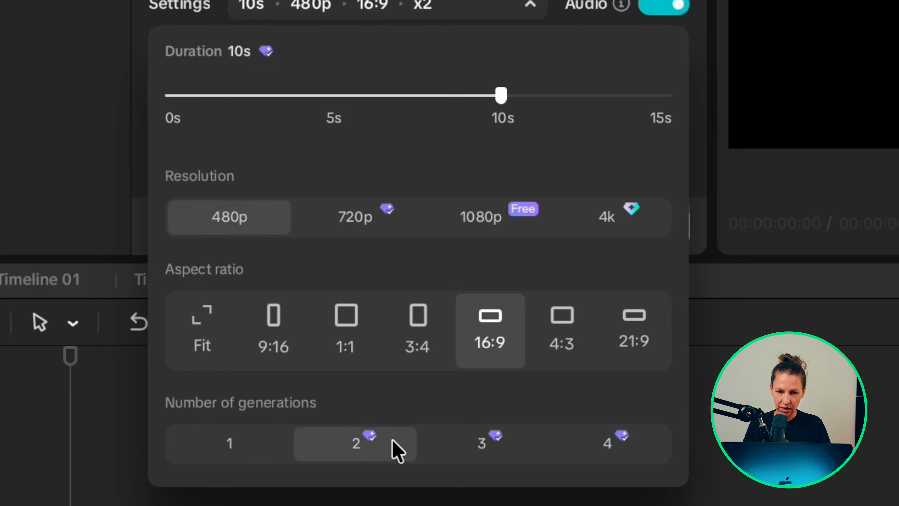
pyautogui.click(487, 440)
pyautogui.click(593, 449)
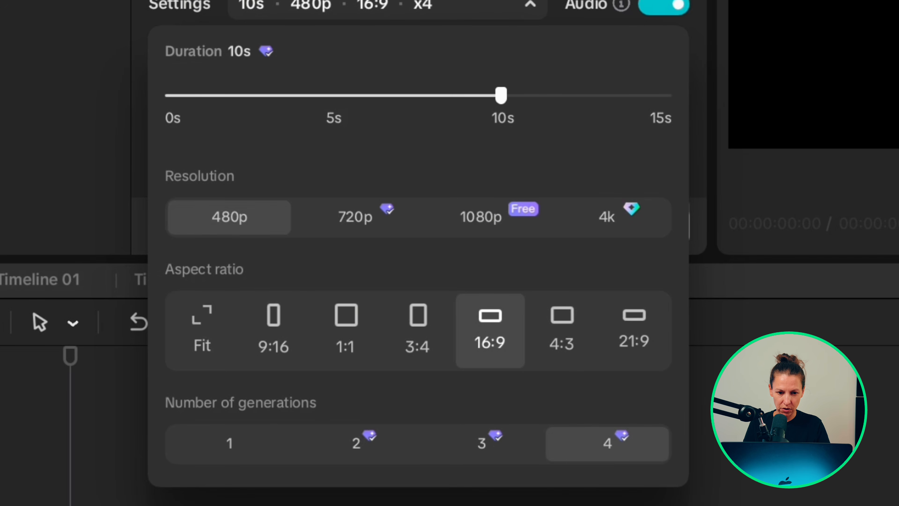
pyautogui.press('Escape')
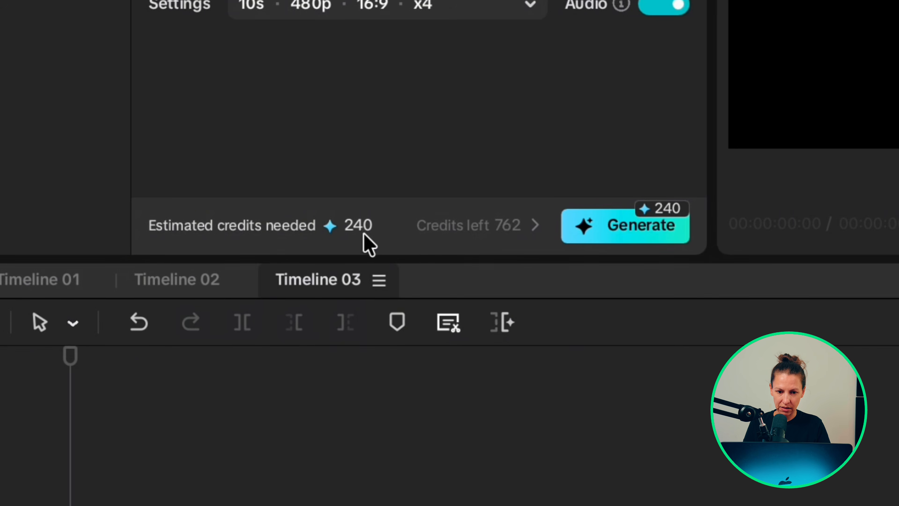
# Step: Set the number of generations back to 1 and close the settings
pyautogui.click(479, 15)
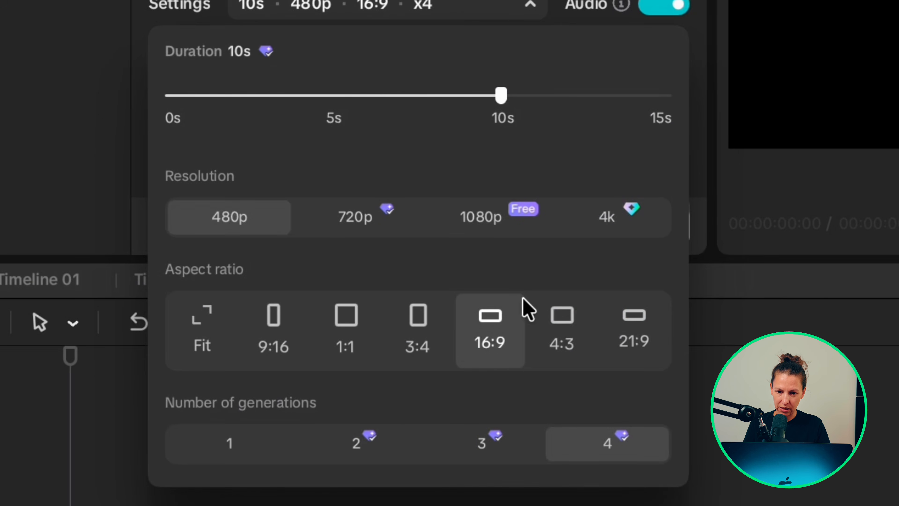
pyautogui.click(227, 452)
pyautogui.press('Escape')
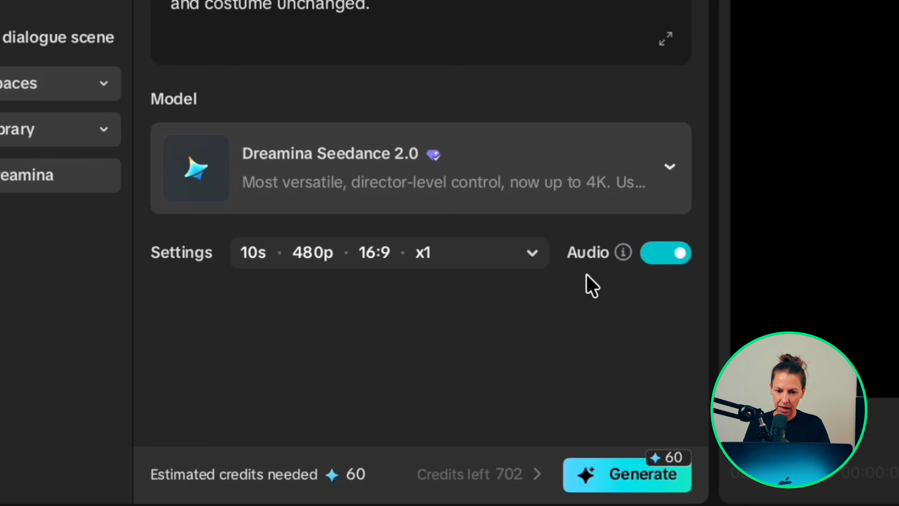
# Step: Toggle audio off and back on, then generate the video
pyautogui.click(647, 257)
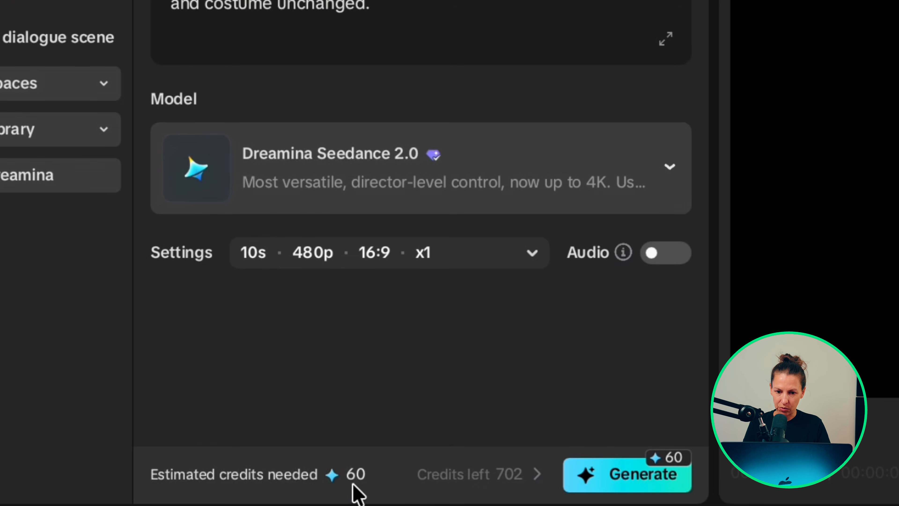
pyautogui.click(672, 260)
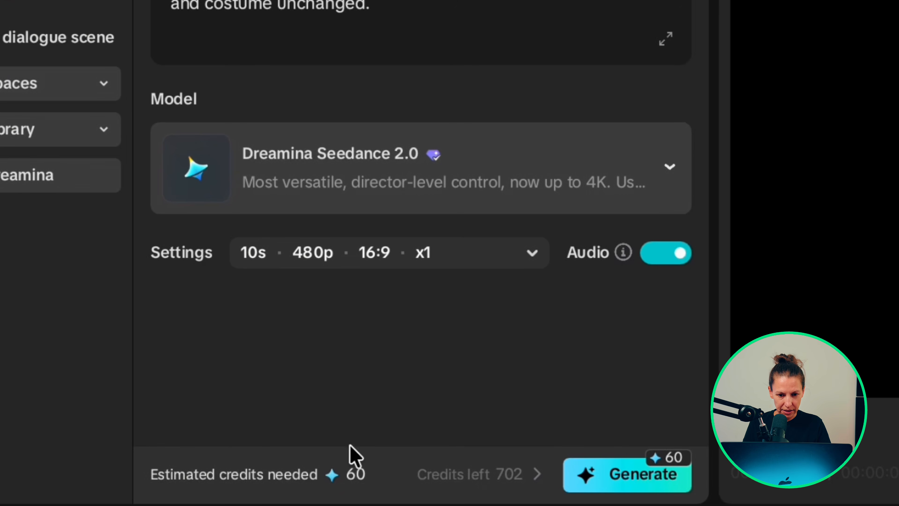
pyautogui.click(641, 476)
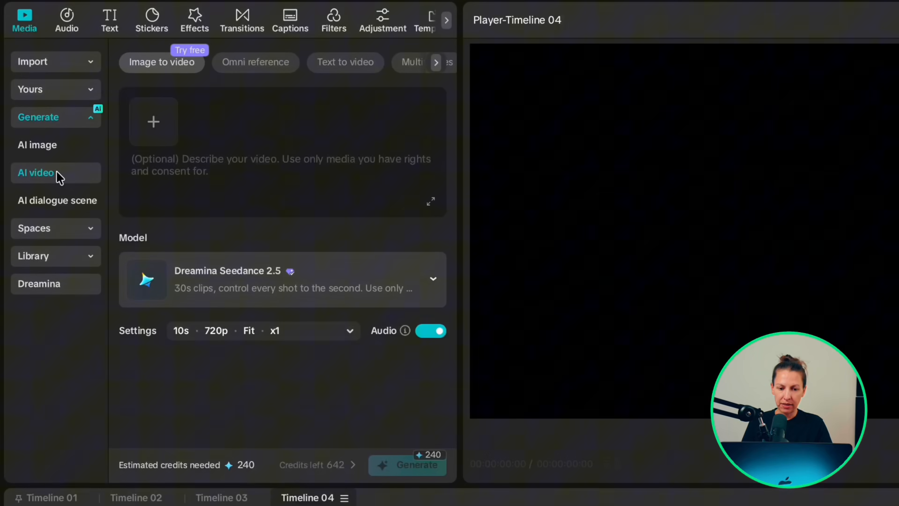
# Step: Switch to Text to video and enter a prompt about a courier in a yellow raincoat carrying a glowing seed through a neon alley
pyautogui.click(344, 63)
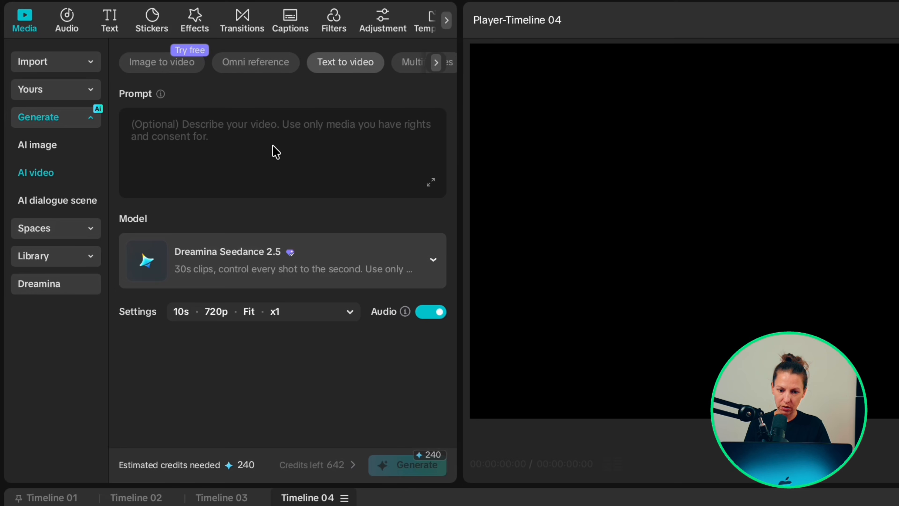
pyautogui.write('A determined young courier with a short silver boob, ')
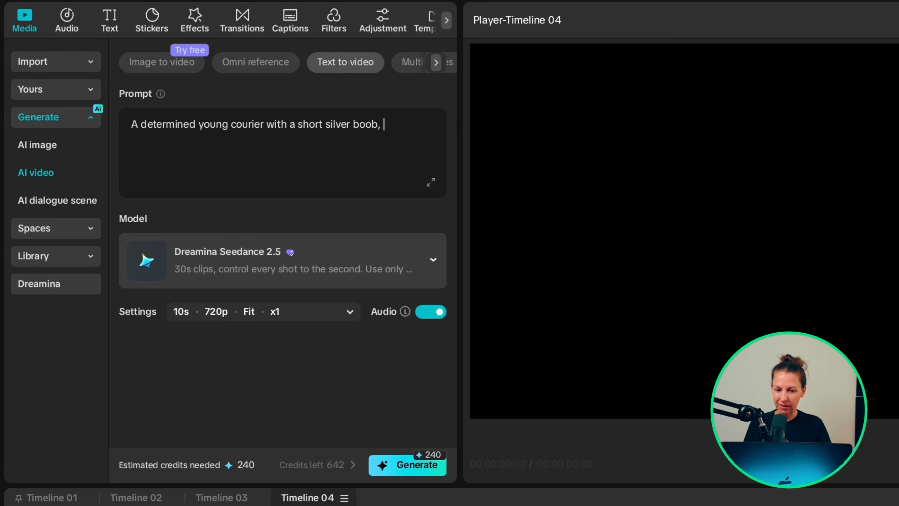
pyautogui.write("a bright yellow raincoat and balck utility trousers carries the world's last glowing seed through a rain-soaked neon alley as surveillance")
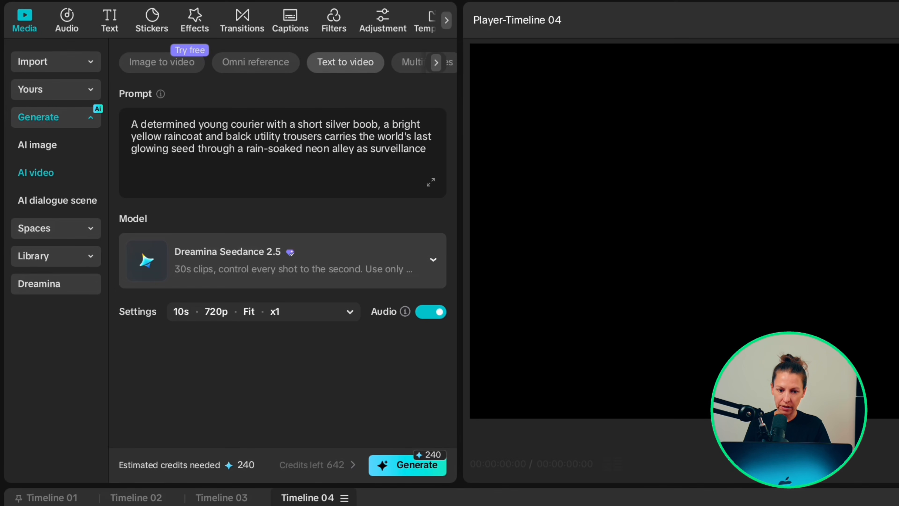
pyautogui.write(' drones chase her. The camera tracks alongside her as she dives beneath a losing steel gate. The drones crash behind her. She opens the capsule')
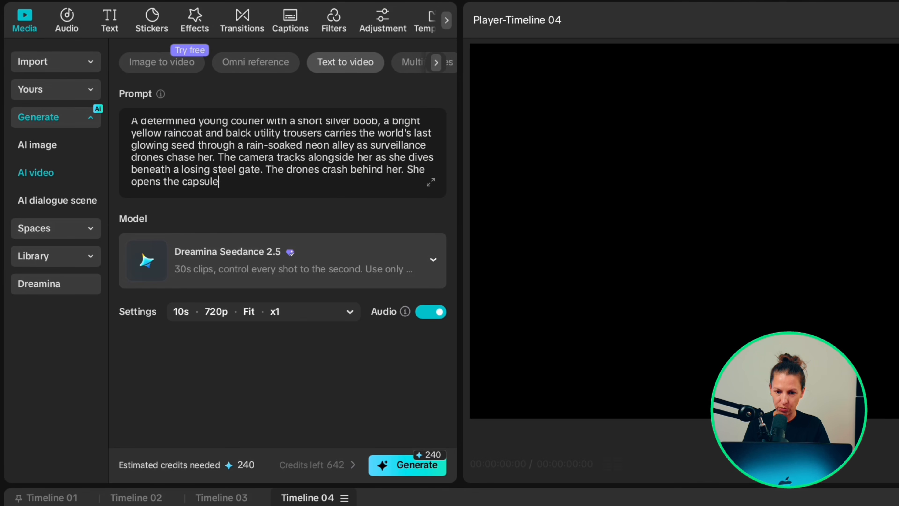
pyautogui.write(', smiles and whispers, "You\'re safe now." Fast cinematic action, consistent character, synchronized dialogue and dramatic sound, 16:9.')
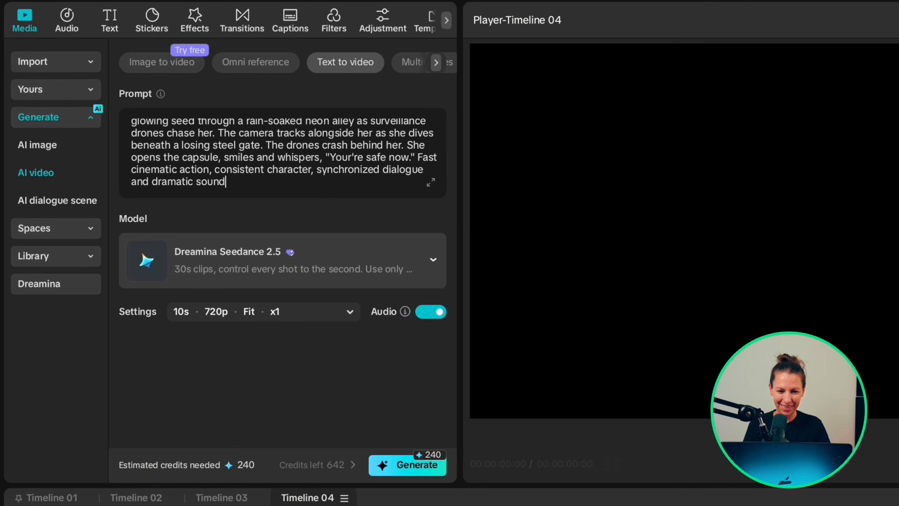
# Step: Select the Dreamina Seedance 2.0 model and generate the text-to-video clip
pyautogui.click(283, 260)
pyautogui.click(299, 277)
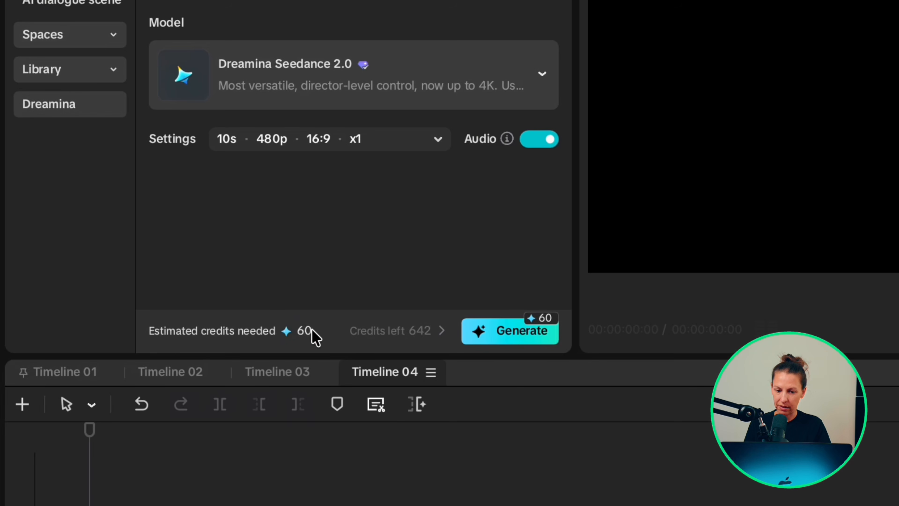
pyautogui.click(520, 330)
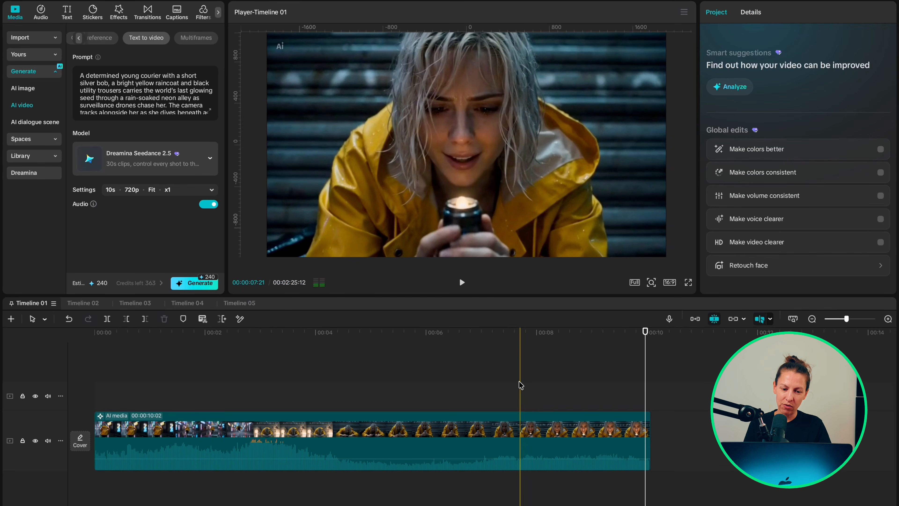
# Step: Play back the generated clip on the timeline
pyautogui.press('space')
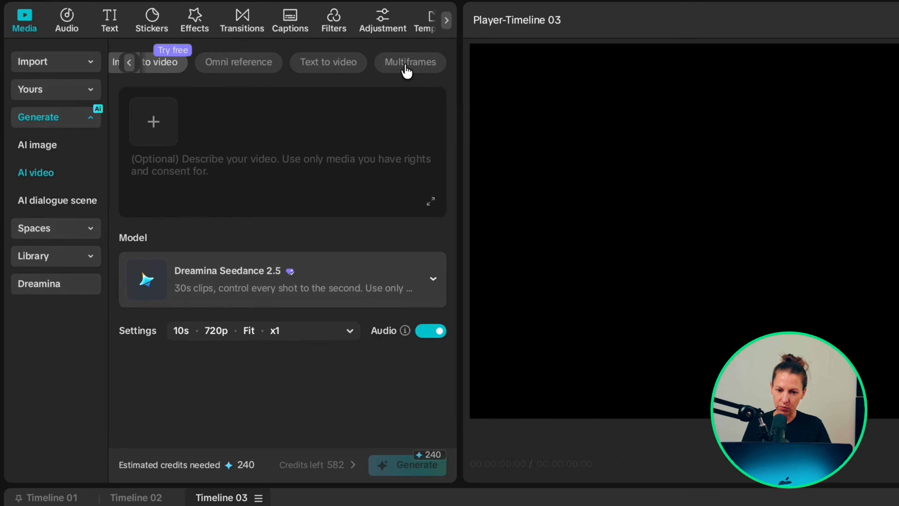
# Step: Switch to Multiframes mode and add six reference images
pyautogui.click(407, 71)
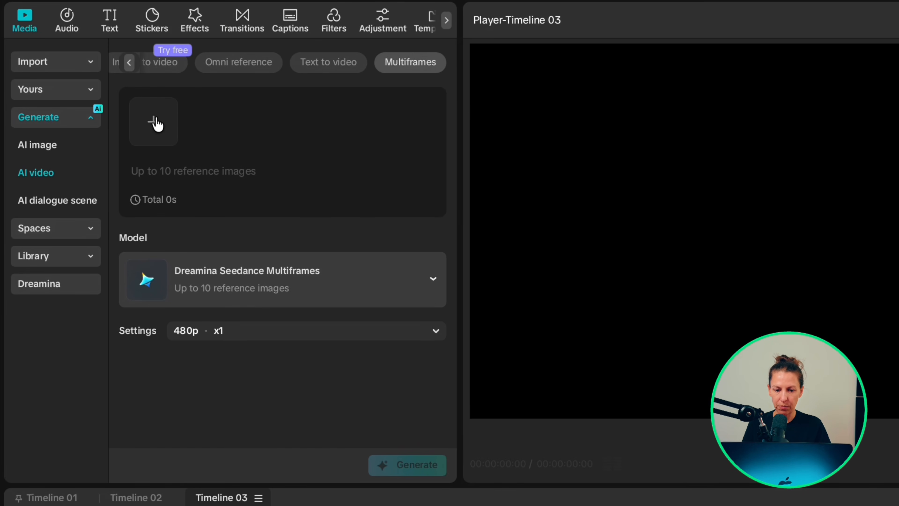
pyautogui.click(157, 124)
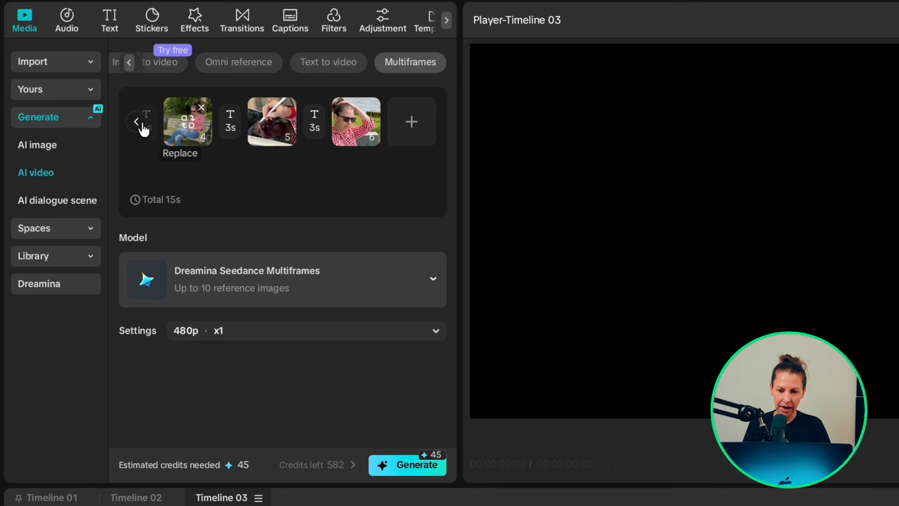
pyautogui.click(137, 121)
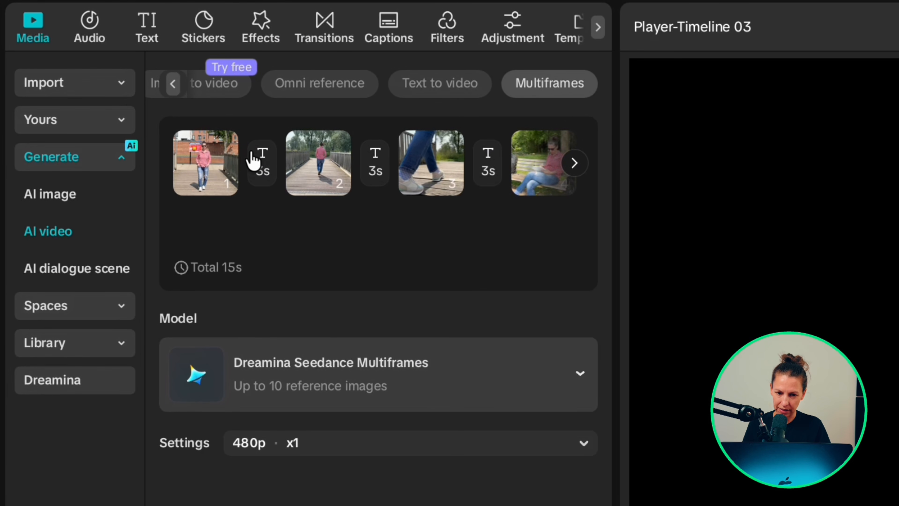
# Step: Open the first transition's prompt and turn on Apply to all
pyautogui.click(261, 165)
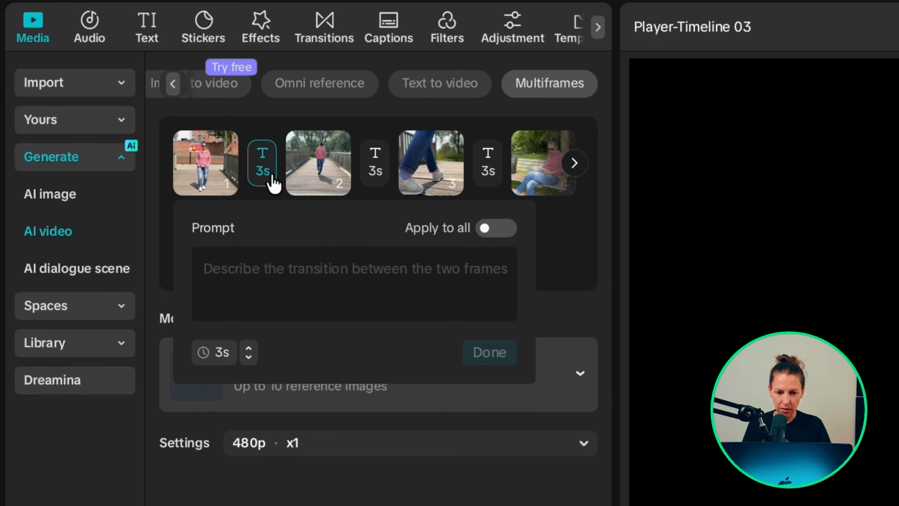
pyautogui.click(374, 166)
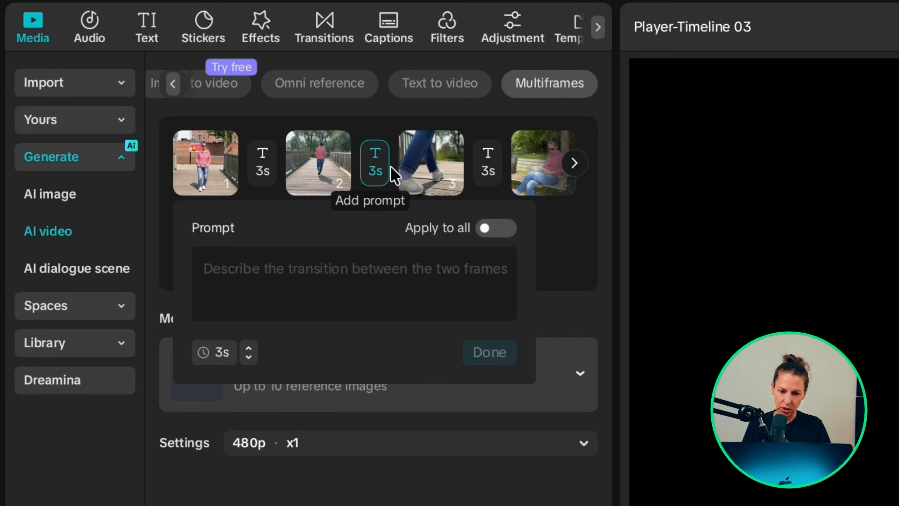
pyautogui.click(489, 172)
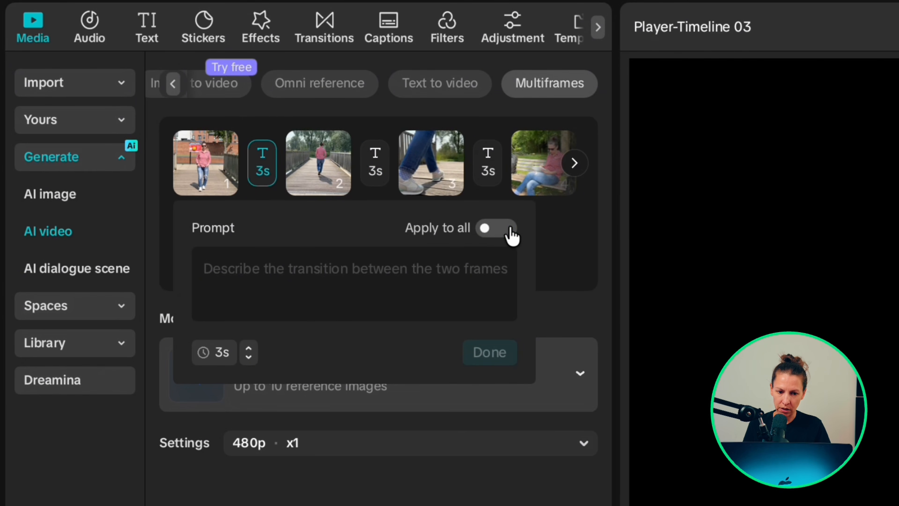
pyautogui.click(496, 230)
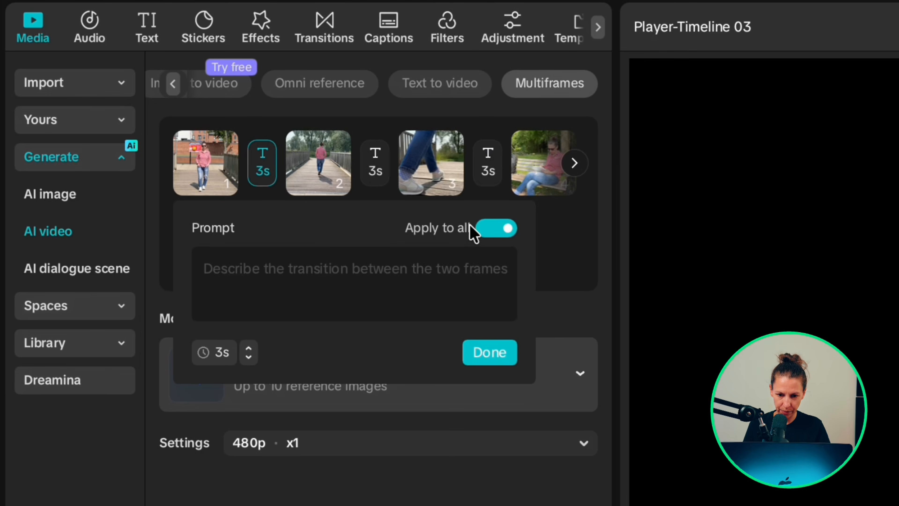
pyautogui.click(490, 352)
# Step: Paste a transition prompt for the second transition and confirm it
pyautogui.click(375, 166)
pyautogui.click(329, 277)
pyautogui.press('super+v')
pyautogui.click(490, 352)
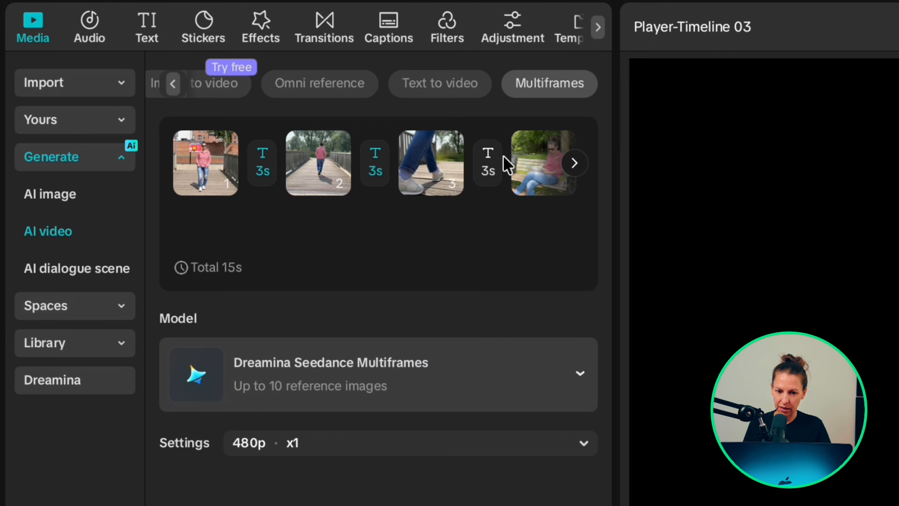
# Step: Paste a transition prompt for the third transition and confirm it
pyautogui.click(489, 164)
pyautogui.click(391, 290)
pyautogui.press('super+v')
pyautogui.click(490, 352)
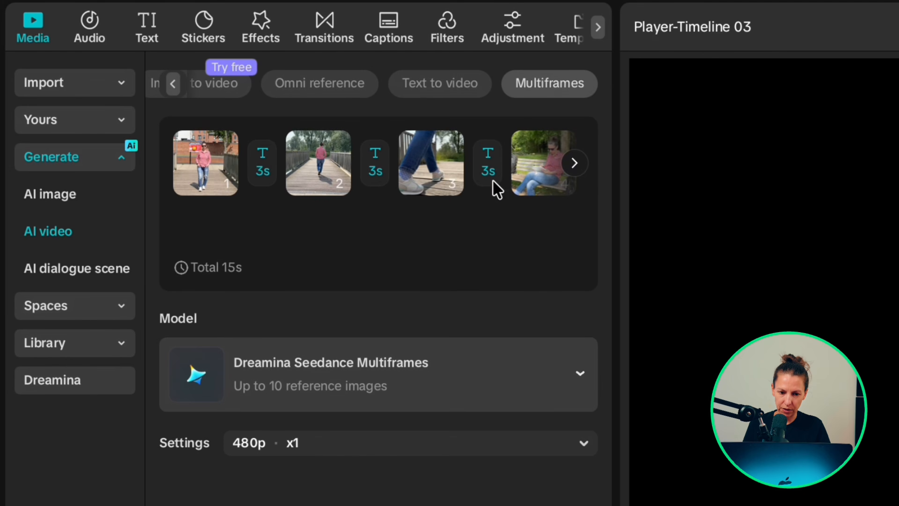
# Step: Scroll the frame strip and paste a transition prompt for the fourth transition
pyautogui.click(575, 163)
pyautogui.click(308, 166)
pyautogui.click(318, 285)
pyautogui.press('super+v')
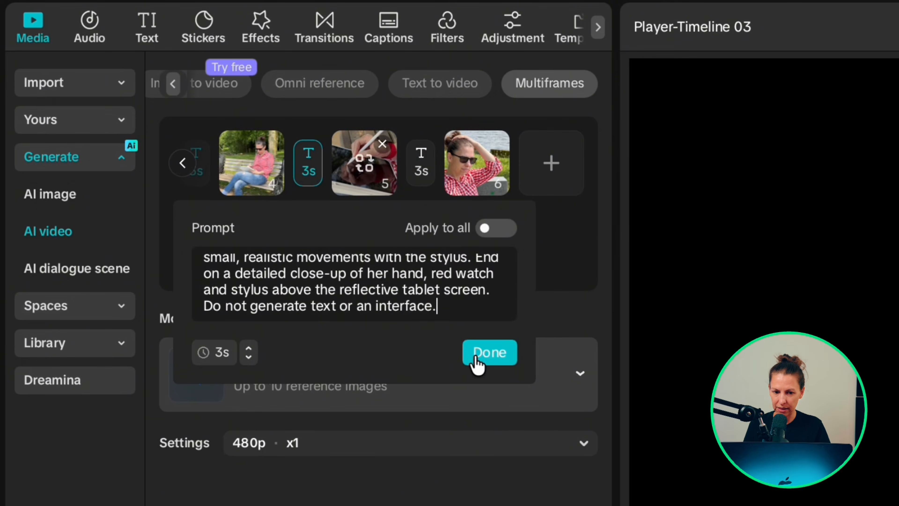
pyautogui.click(477, 358)
# Step: Paste the lakeside portrait prompt for the fifth transition and confirm it at 3s
pyautogui.click(420, 168)
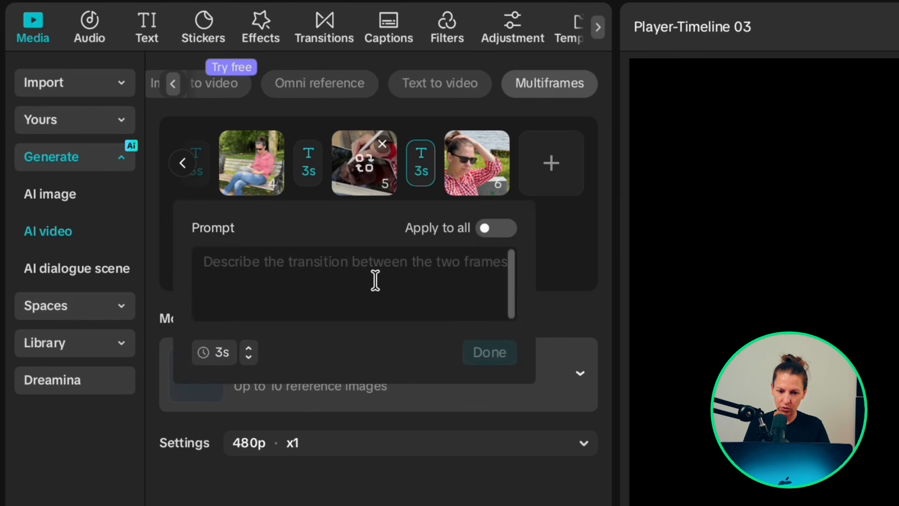
pyautogui.click(376, 280)
pyautogui.press('super+v')
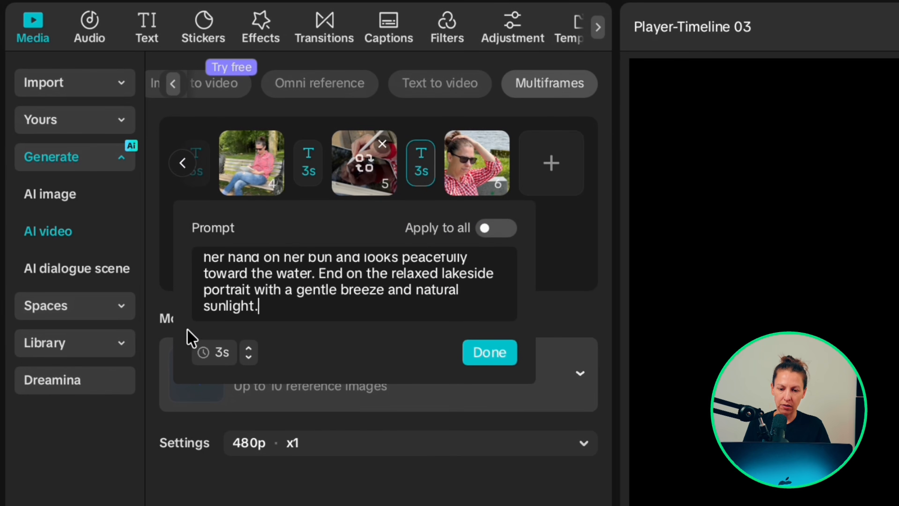
pyautogui.click(248, 349)
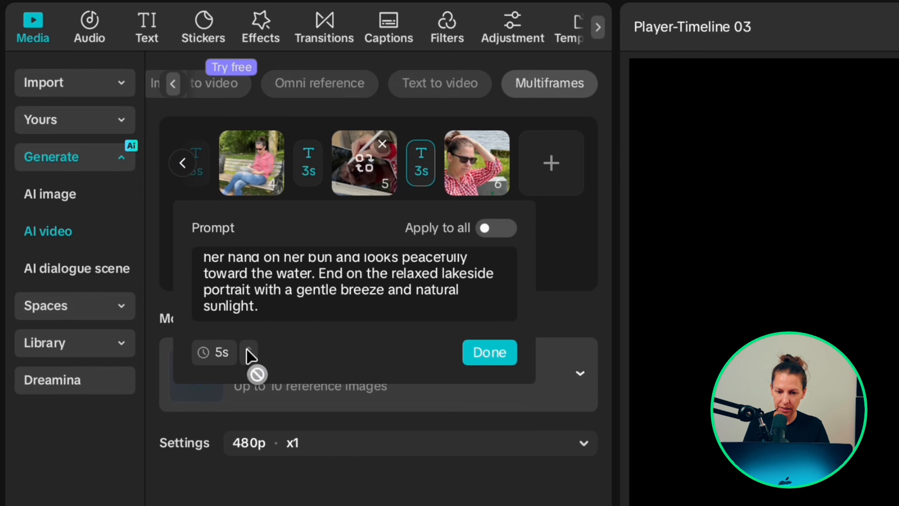
pyautogui.click(248, 357)
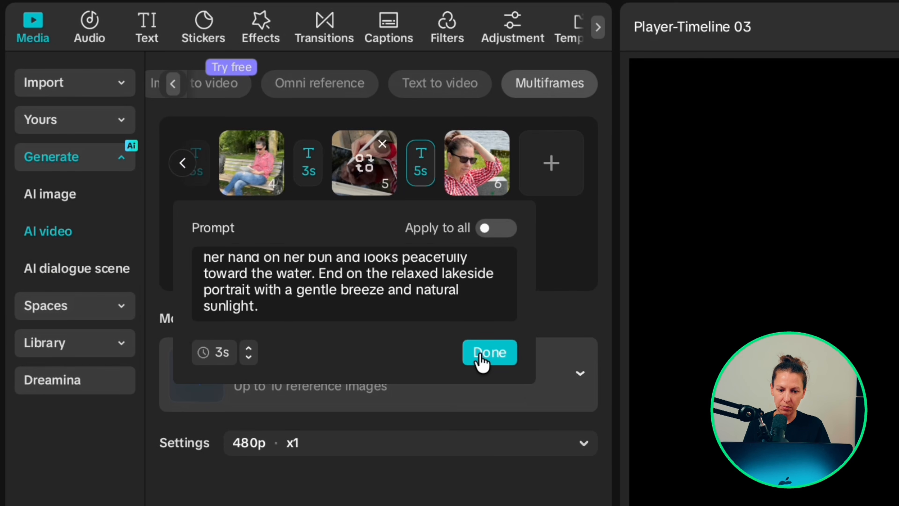
pyautogui.click(490, 352)
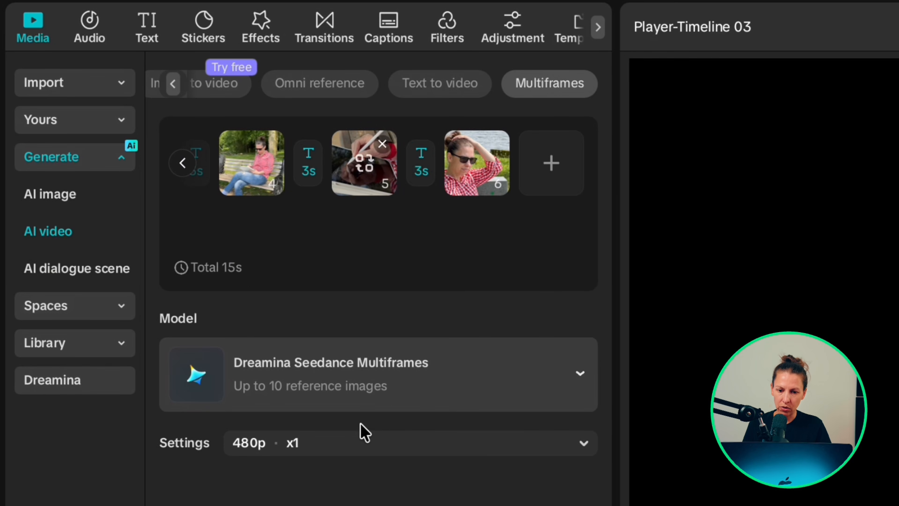
# Step: Keep the Dreamina Seedance Multiframes model at 480p with one generation and generate the multiframes video
pyautogui.click(401, 390)
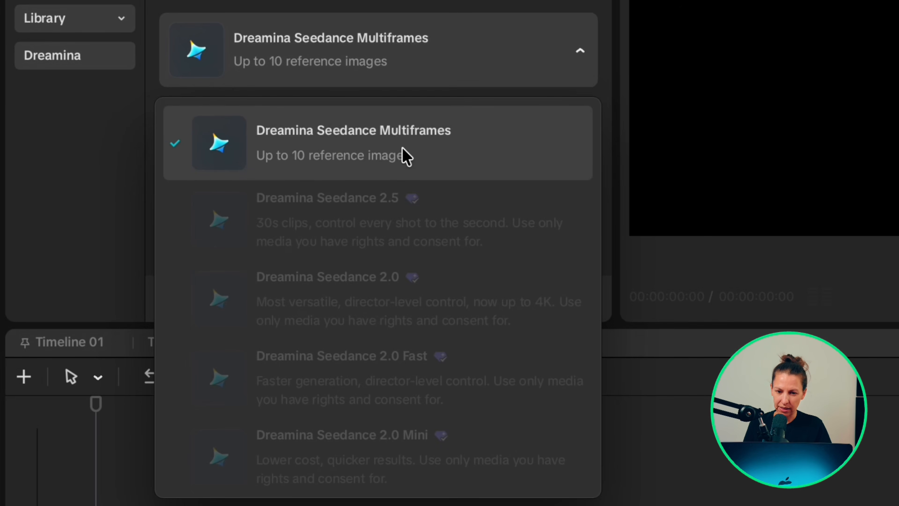
pyautogui.click(403, 155)
pyautogui.click(379, 127)
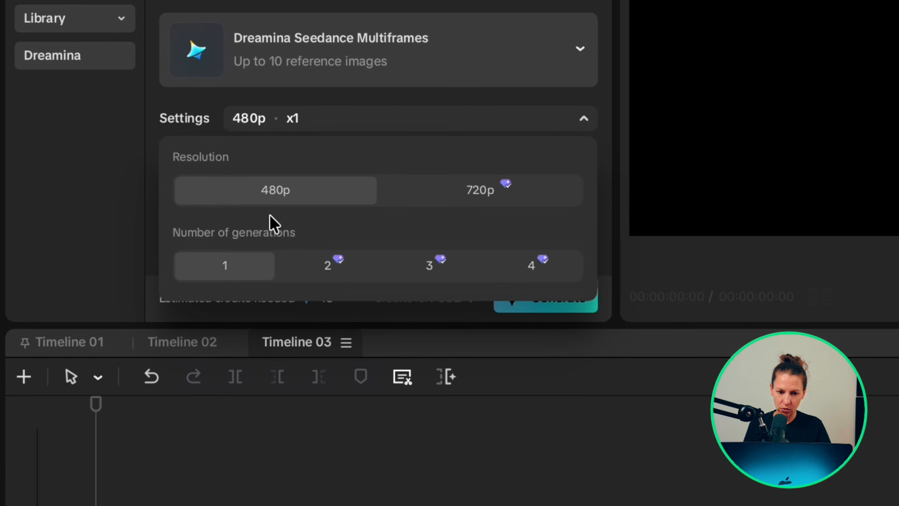
pyautogui.click(495, 192)
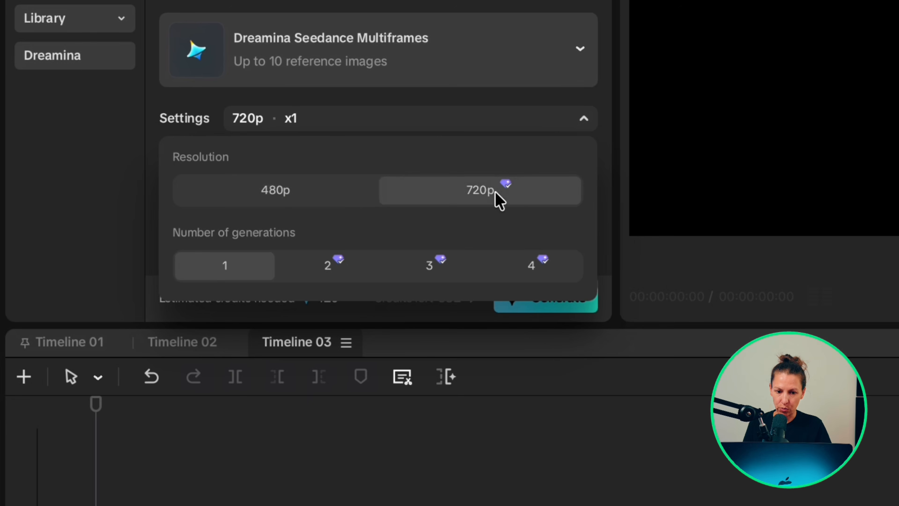
pyautogui.click(347, 271)
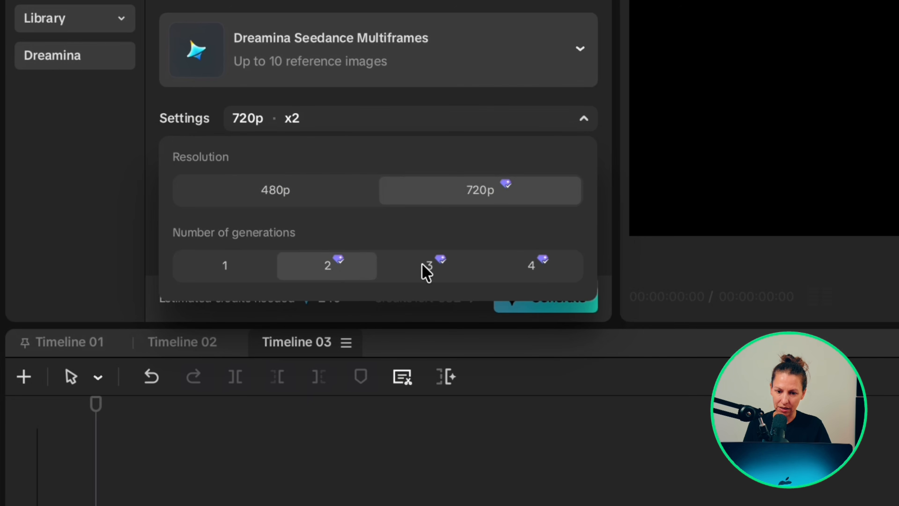
pyautogui.click(426, 272)
pyautogui.click(548, 272)
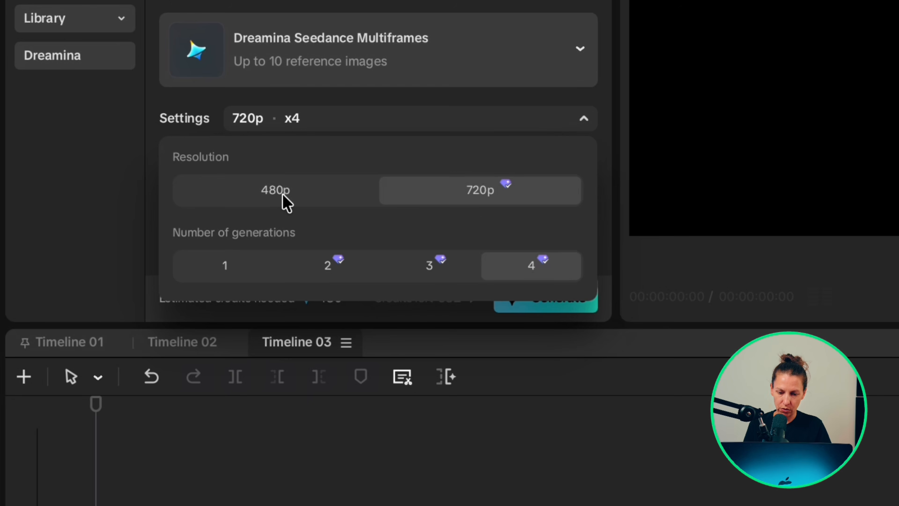
pyautogui.click(285, 202)
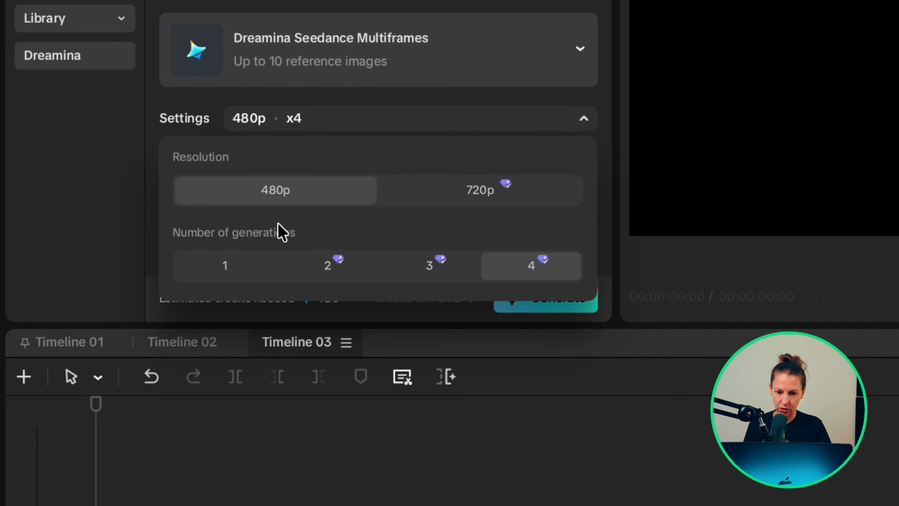
pyautogui.click(227, 267)
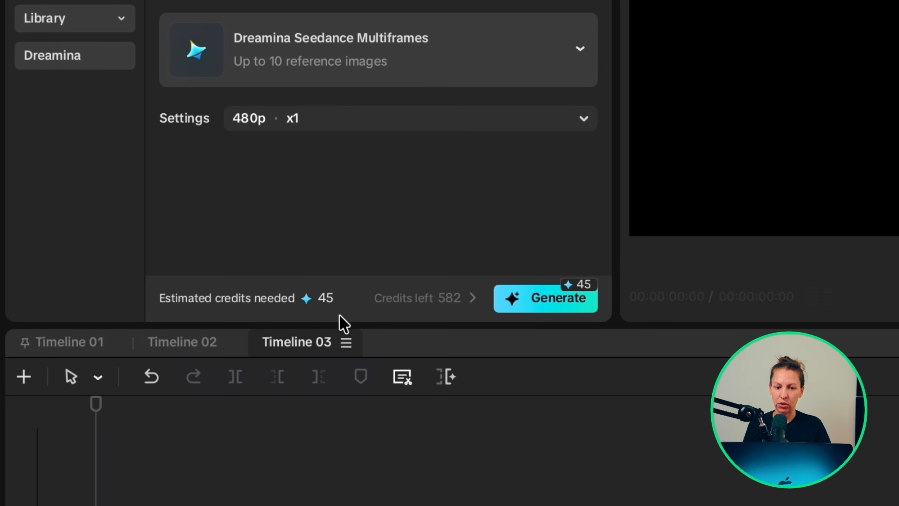
pyautogui.click(543, 300)
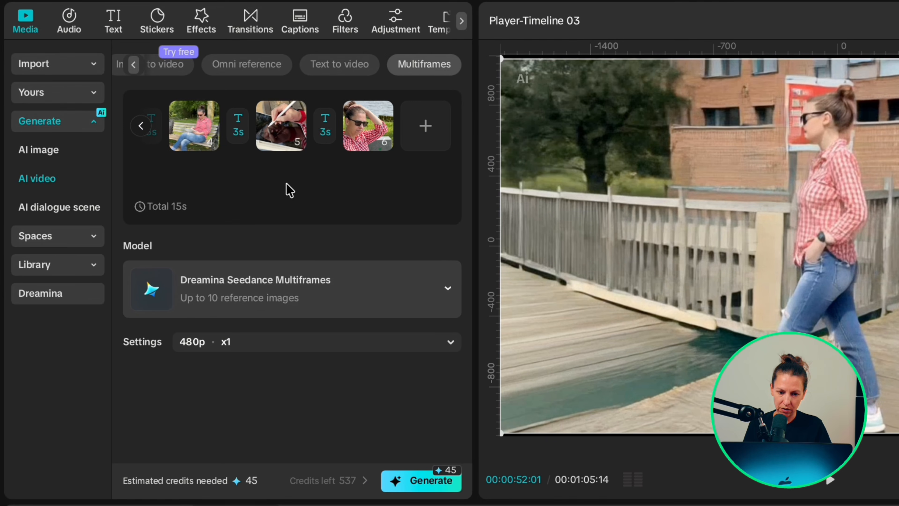
# Step: Revise the second transition's prompt, adding a match-cut from the wooden bridge boards as her trainer lands, and confirm it
pyautogui.moveTo(200, 133)
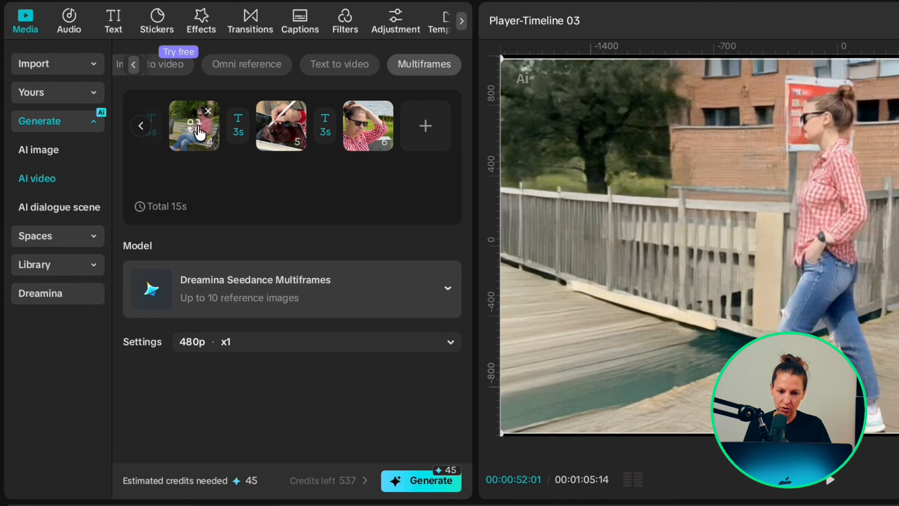
pyautogui.click(141, 125)
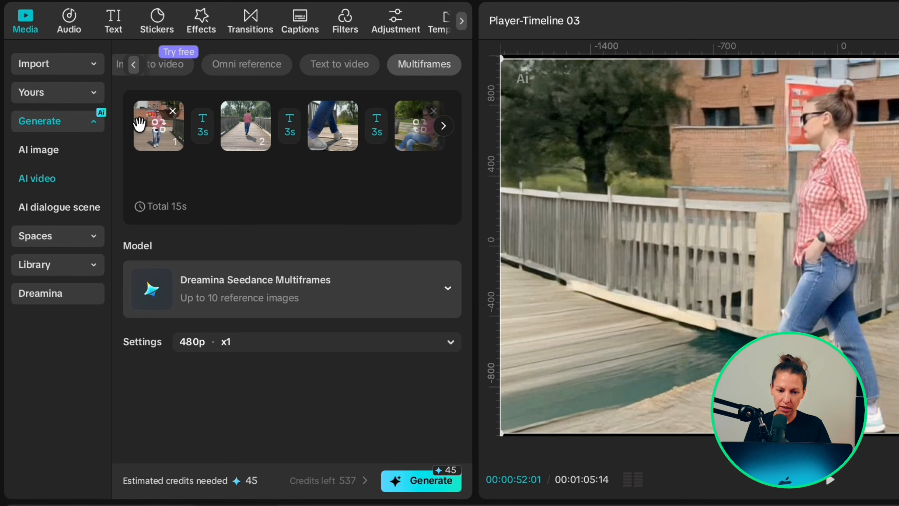
pyautogui.click(290, 136)
pyautogui.click(247, 227)
pyautogui.write('As her trainer lands, seamlessly match-cut the wooden bridge boards into the Finish with a cinematic low-')
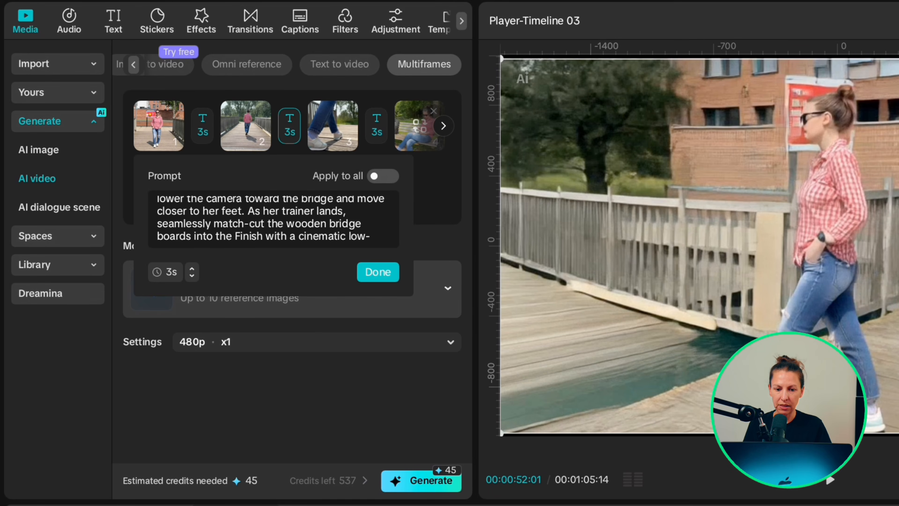
pyautogui.click(378, 271)
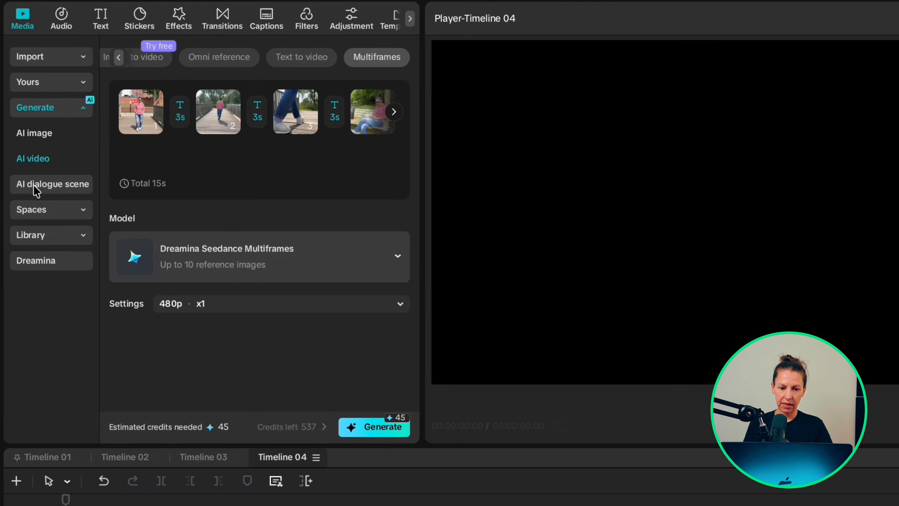
# Step: Open AI dialogue scene, upload the character portrait photo, and enter the dialogue "I never recorded this. CapCut animated my photo to match my voice. Slightly creepy, but seriously cool."
pyautogui.click(46, 186)
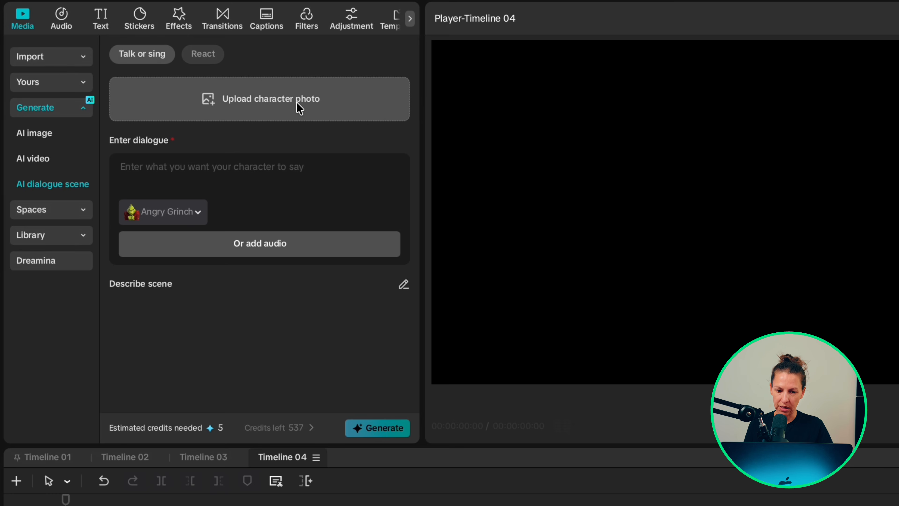
pyautogui.write('I never recorded this. CapCut animated my photo to match')
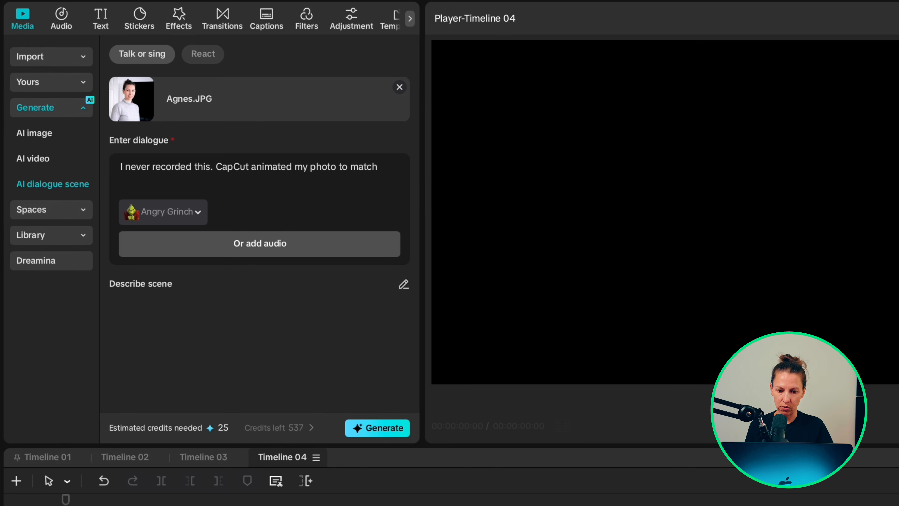
pyautogui.write(' my voice. Slightly creepy, but seriously cool.')
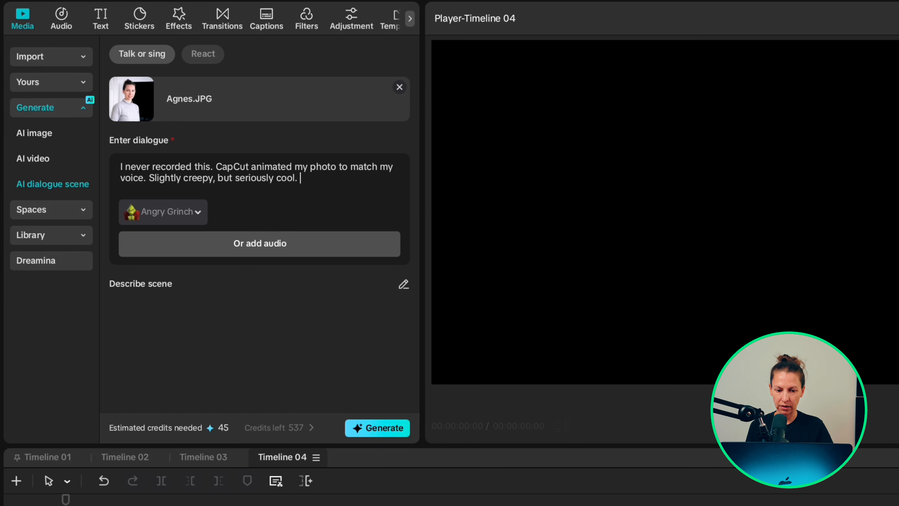
# Step: Browse the text-to-speech voice categories for a character voice
pyautogui.click(167, 212)
pyautogui.scroll(-10, 235, 369)
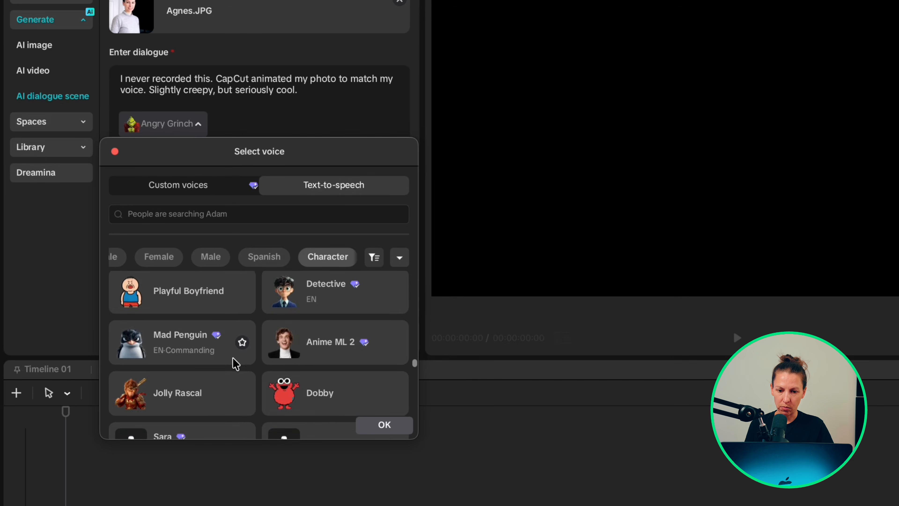
pyautogui.click(261, 263)
pyautogui.click(168, 259)
pyautogui.hscroll(-10, 170, 260)
pyautogui.click(173, 260)
pyautogui.click(226, 260)
pyautogui.click(326, 262)
pyautogui.hscroll(3, 311, 261)
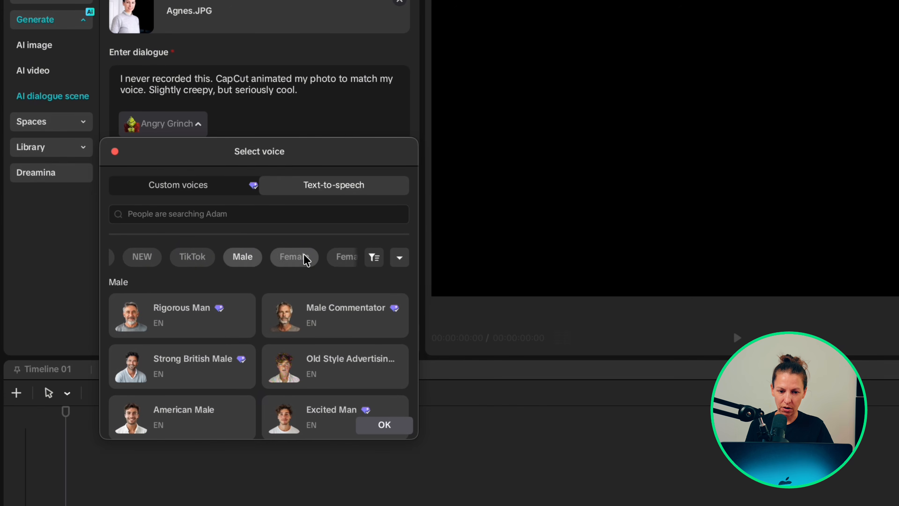
pyautogui.click(334, 259)
# Step: Search for the Michael Mouse voice and select it for the character
pyautogui.click(174, 192)
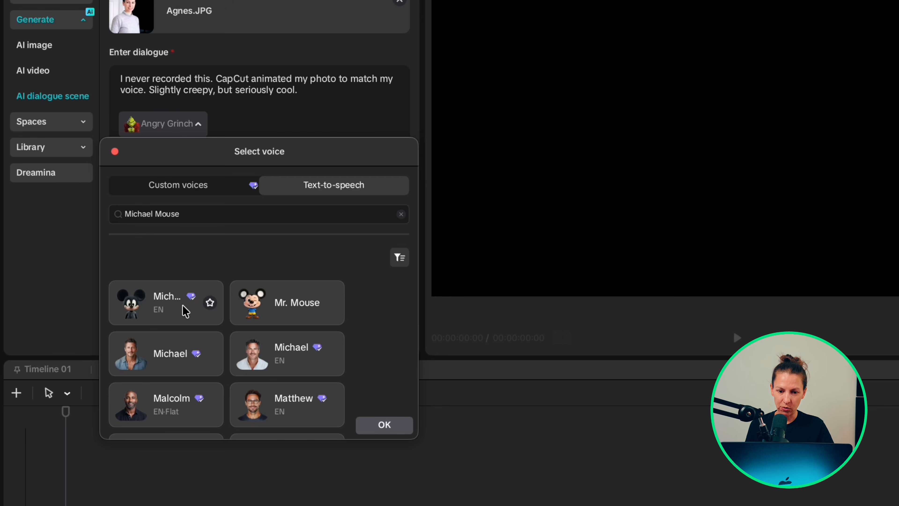
pyautogui.click(158, 310)
pyautogui.click(210, 303)
pyautogui.moveTo(47, 351); pyautogui.dragTo(28, 354)
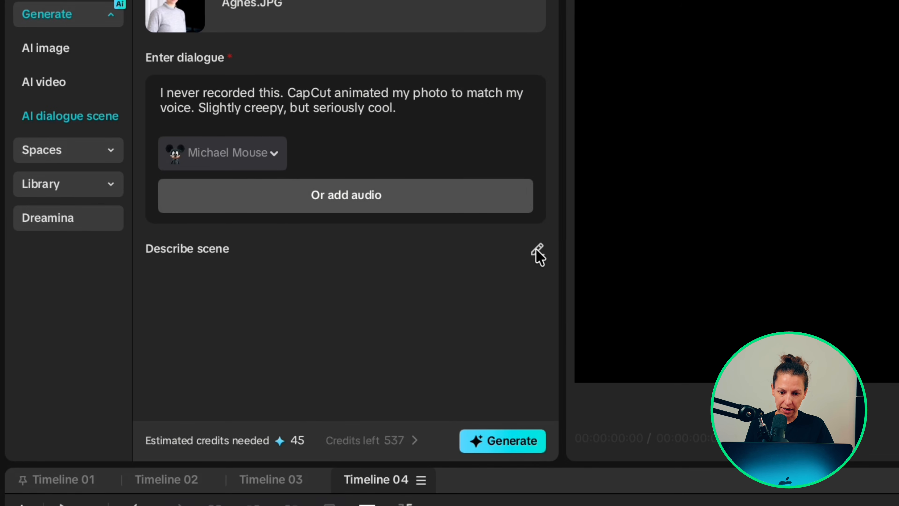
# Step: Describe the scene as a sleek creator studio with cyan and magenta LED lighting and realistic lip-sync, and generate the dialogue scene
pyautogui.click(484, 229)
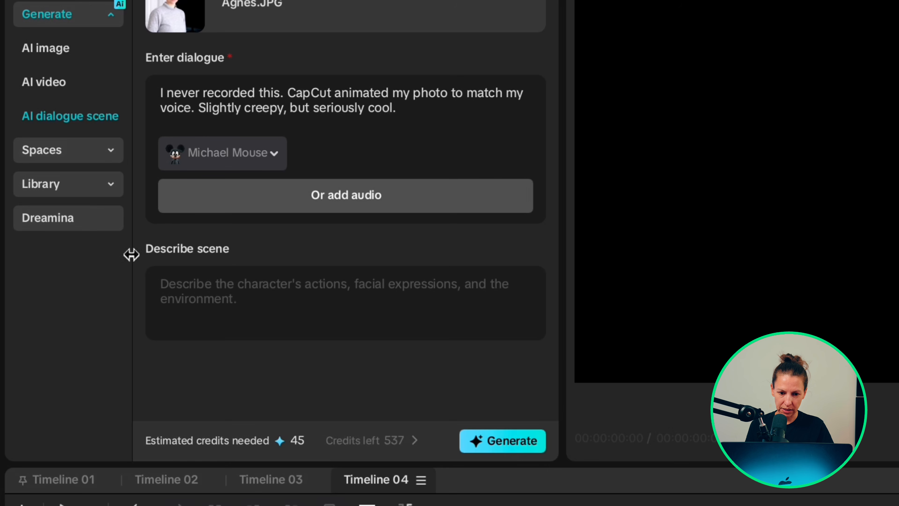
pyautogui.write('Place her in a sleek modern creator studio with dark walls, soft cyan and m')
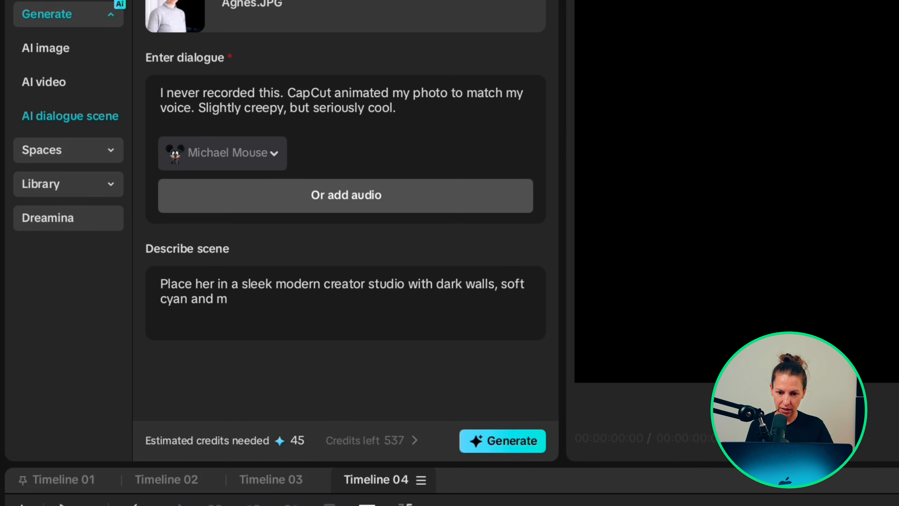
pyautogui.write('agenta LED lighting, glowing screens and cinematic background blur. She looks into the camera with natural blinking and subtle head movement, raises one eyebrow on "slightly creepy')
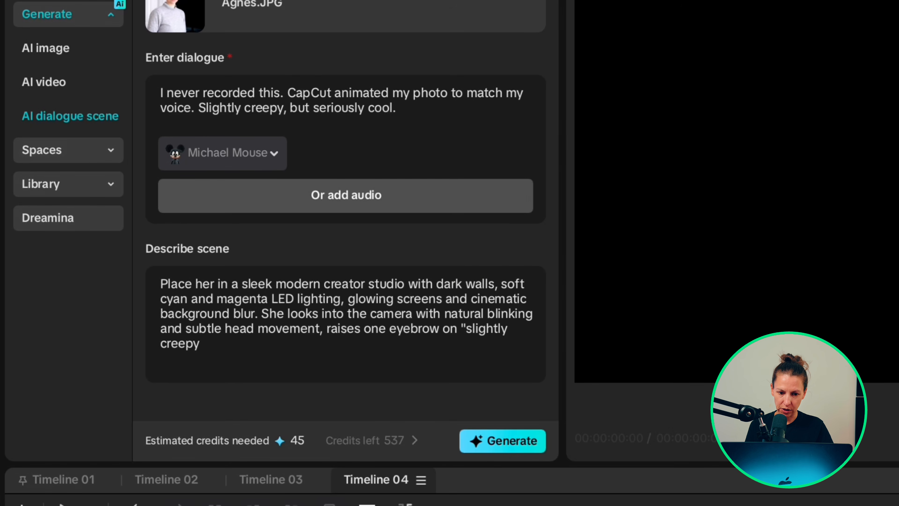
pyautogui.write('", then gives a warm, amused smile on "seriously cool." Realistic lip-sync and facial movement; keep her face and clothing unchanged.')
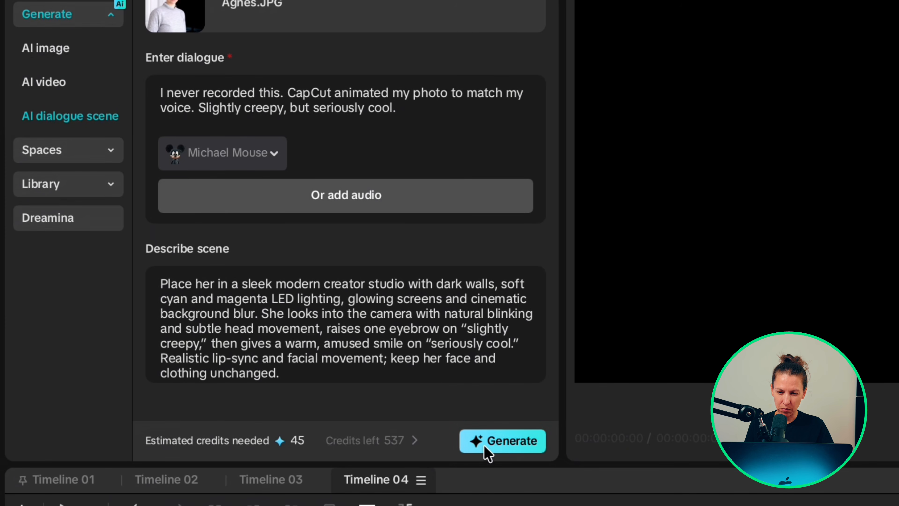
pyautogui.click(503, 443)
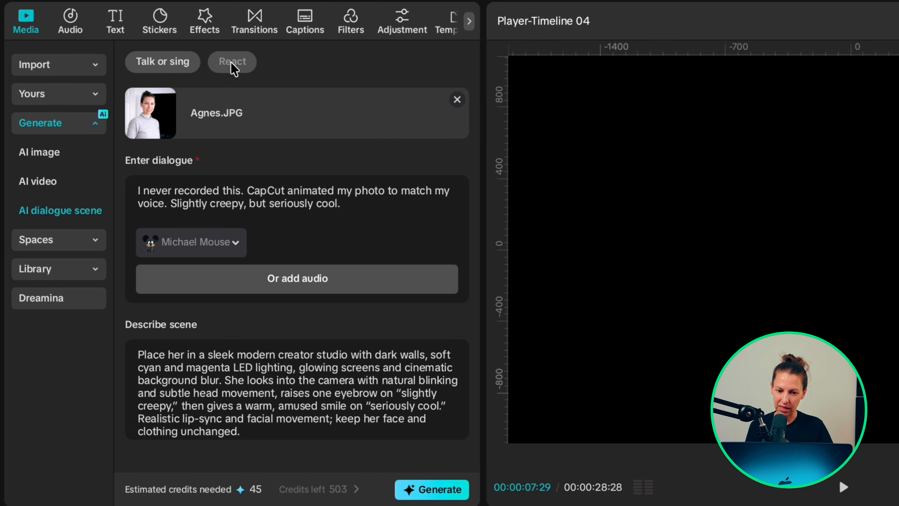
# Step: Switch to React with the character photo, set a custom reaction "She gives a playful wink while keeping her smile." and generate
pyautogui.click(232, 63)
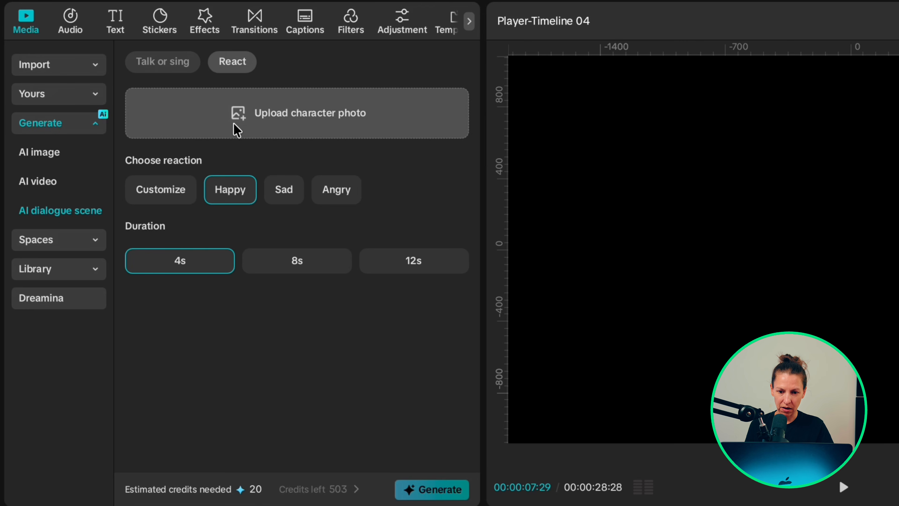
pyautogui.click(241, 122)
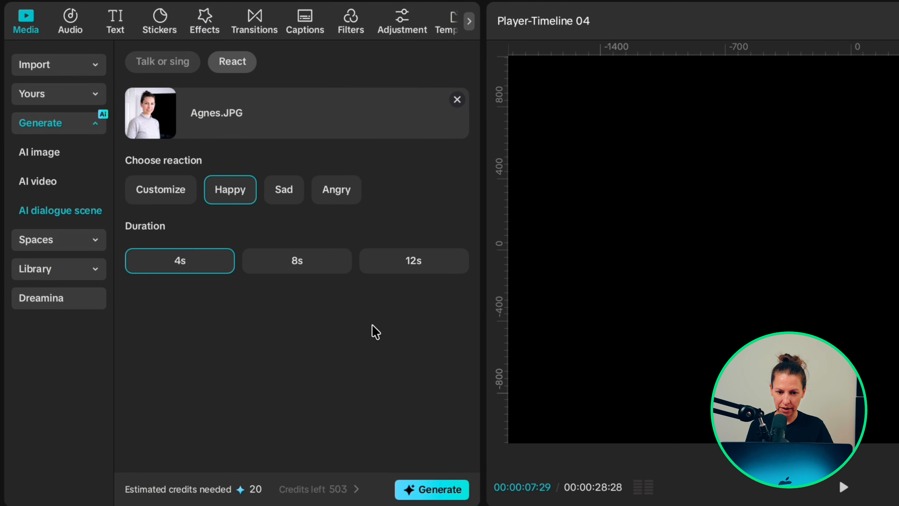
pyautogui.click(296, 193)
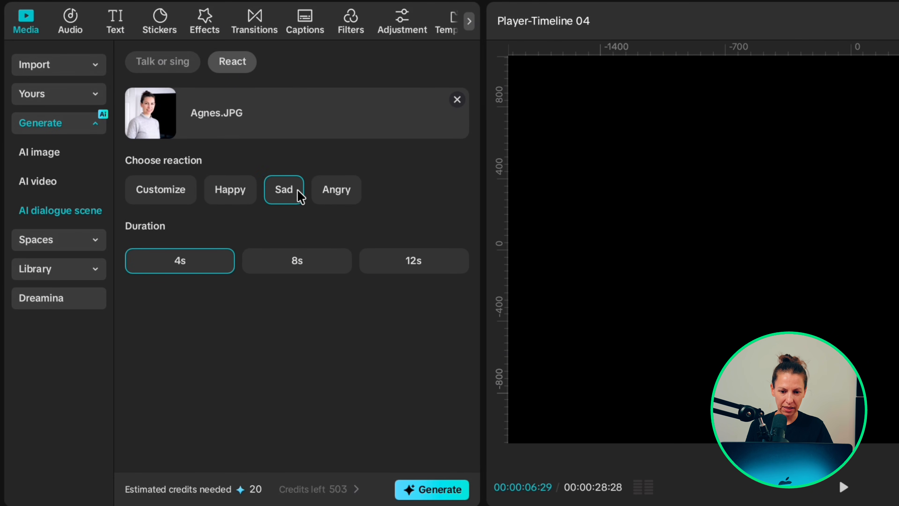
pyautogui.click(335, 193)
pyautogui.click(167, 195)
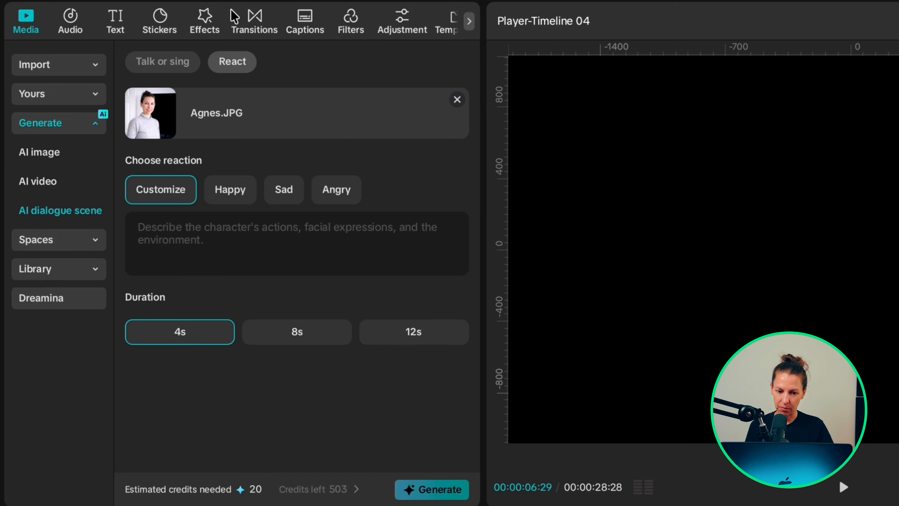
pyautogui.write('She gives a playful wink while keeping her smile.')
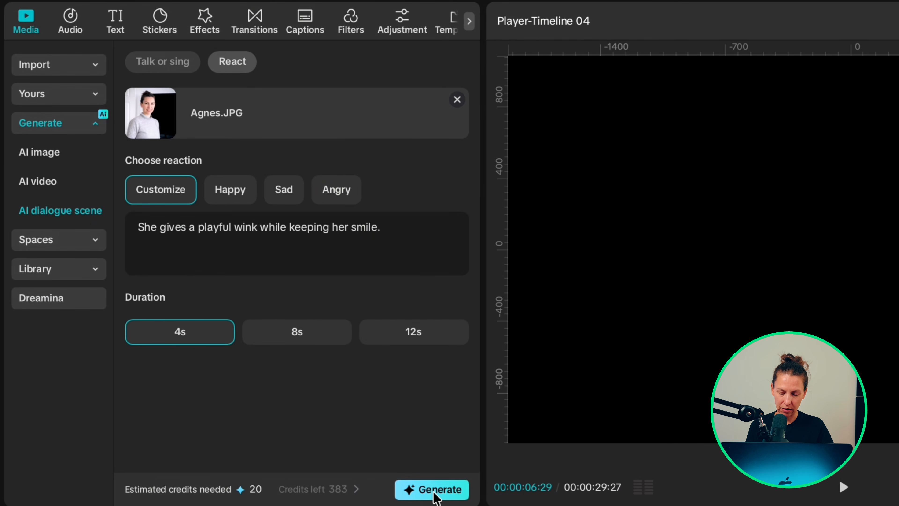
pyautogui.click(435, 493)
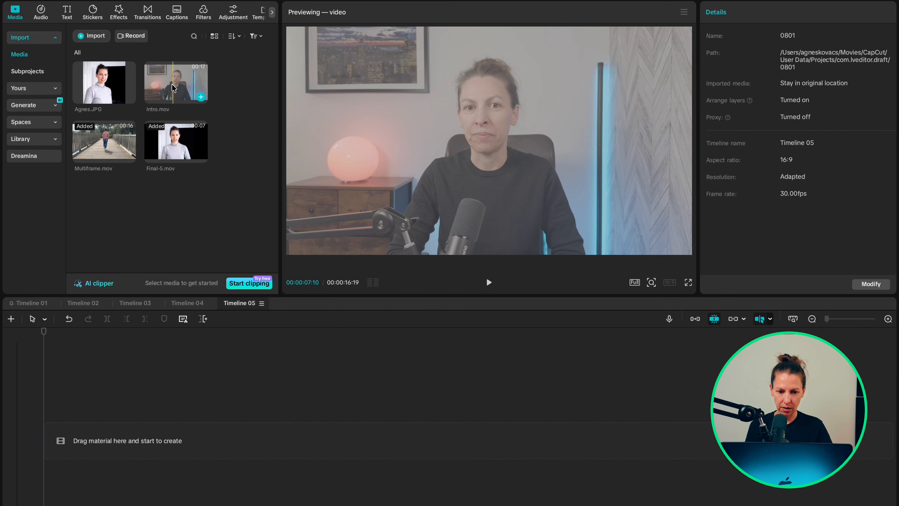
# Step: Add the Intro.mov clip to the timeline and enable Video translator in its audio settings
pyautogui.moveTo(173, 88); pyautogui.dragTo(290, 418)
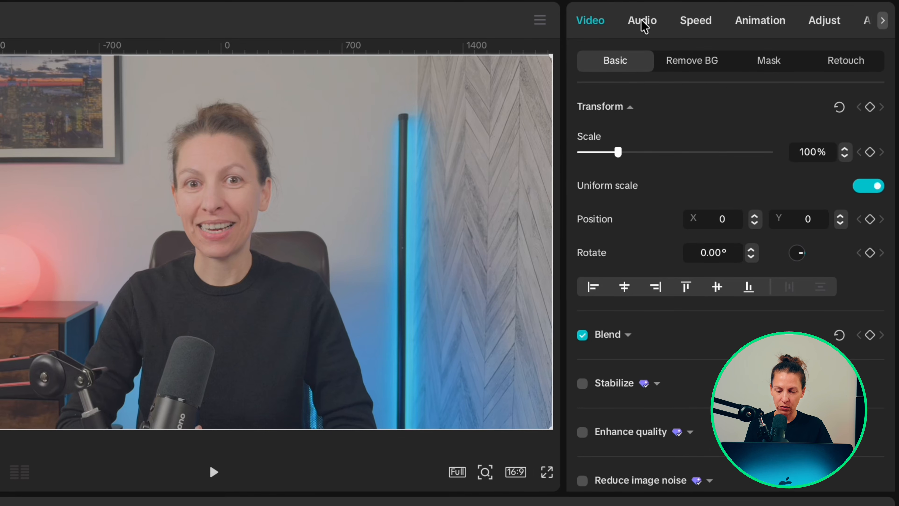
pyautogui.click(745, 11)
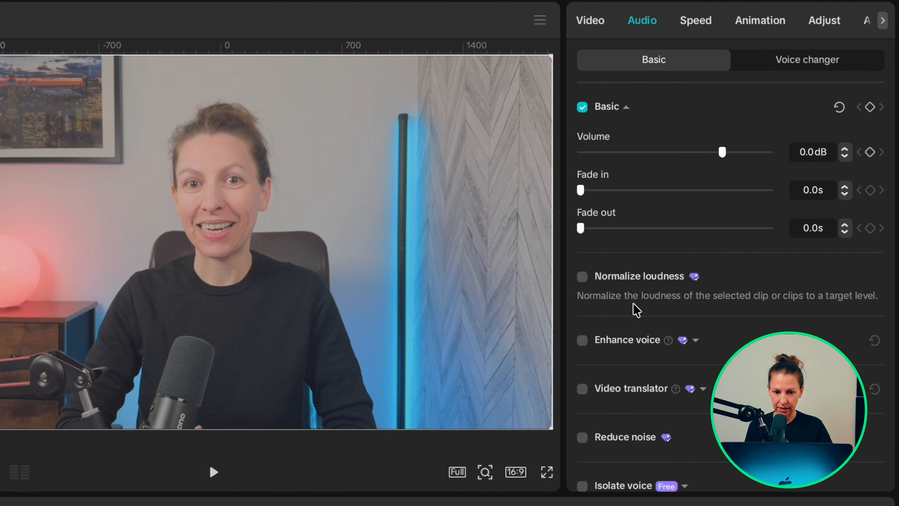
pyautogui.scroll(-3, 624, 389)
pyautogui.click(582, 312)
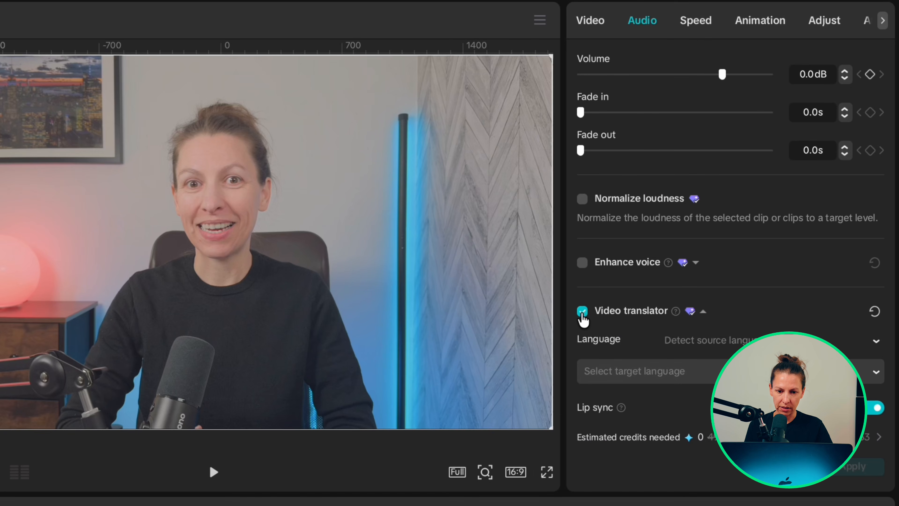
# Step: Set the video translator's source language to English
pyautogui.scroll(-6, 769, 191)
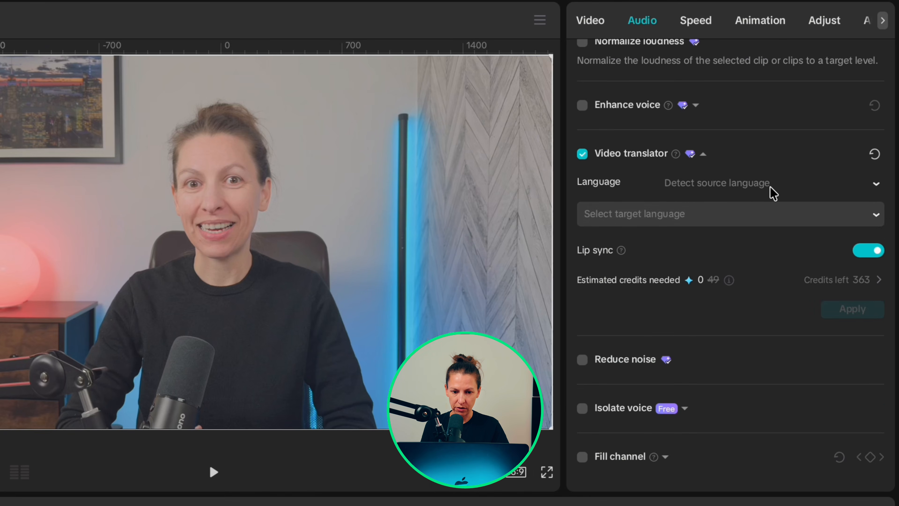
pyautogui.click(841, 181)
pyautogui.click(703, 341)
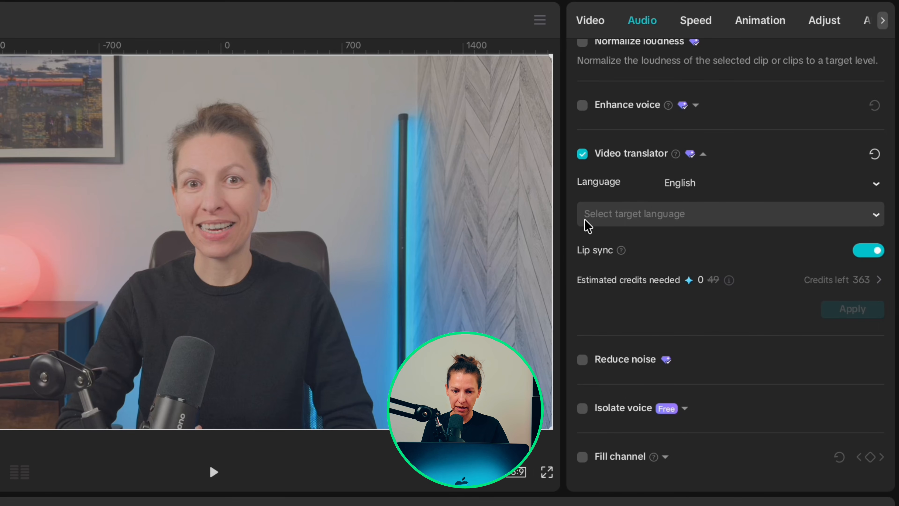
# Step: Set the video translator's target language to Dutch and keep lip sync turned on
pyautogui.click(691, 219)
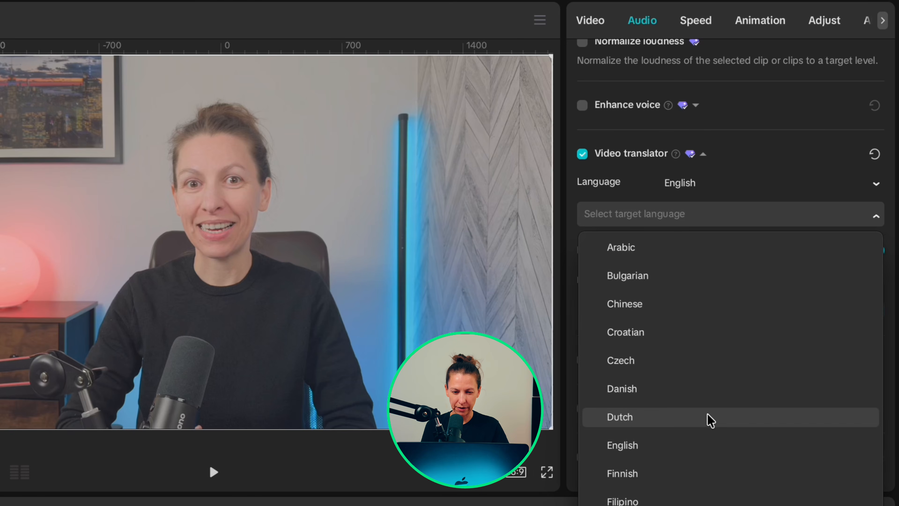
pyautogui.click(710, 421)
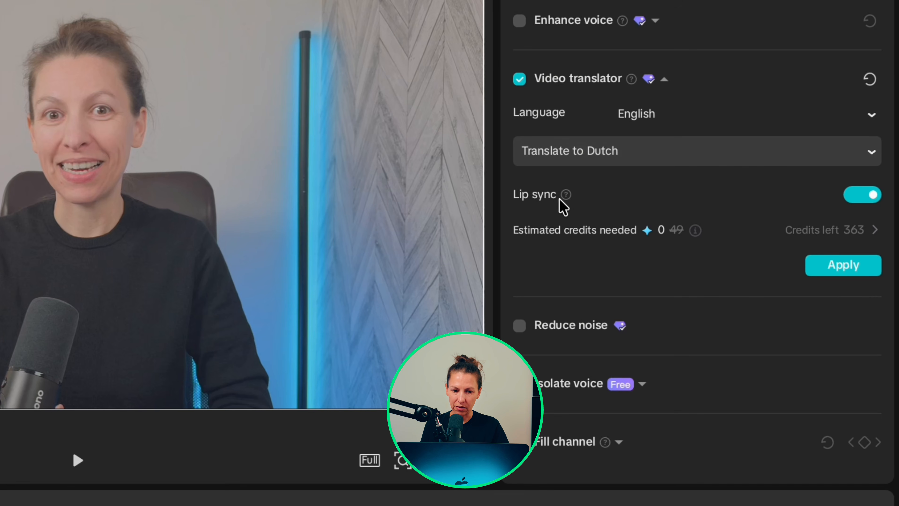
pyautogui.click(852, 193)
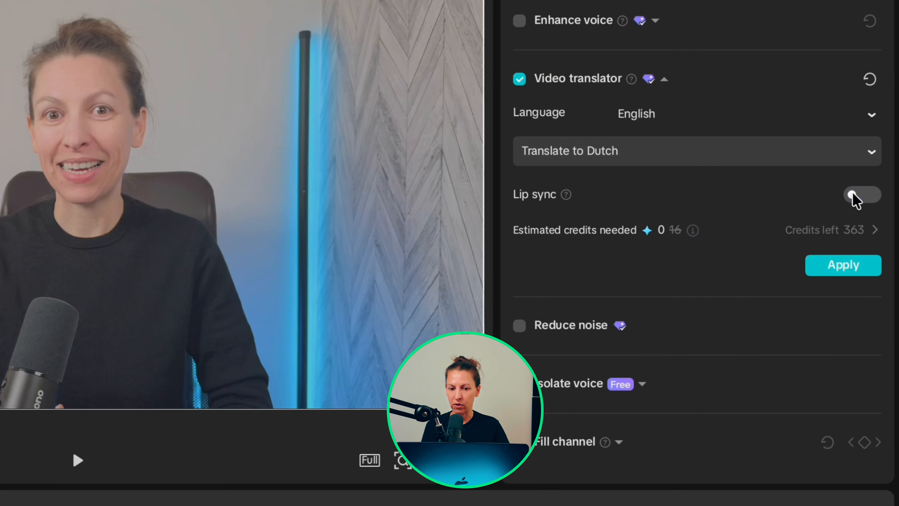
pyautogui.click(872, 198)
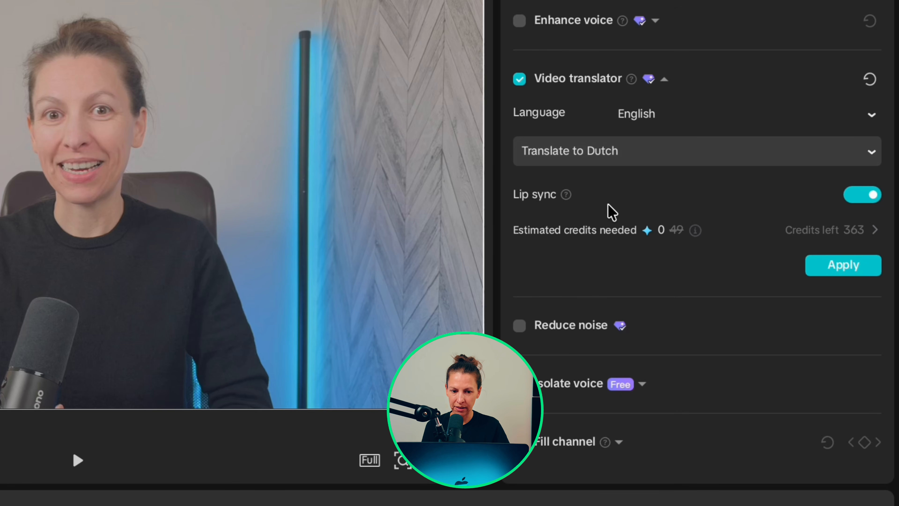
# Step: Play the compound clip from the beginning of the timeline to preview it
pyautogui.moveTo(567, 200)
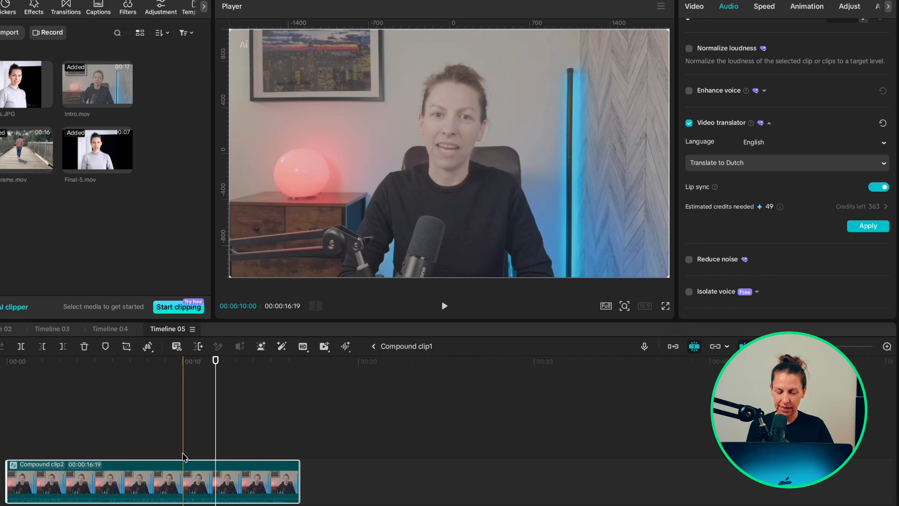
pyautogui.click(8, 422)
pyautogui.press('space')
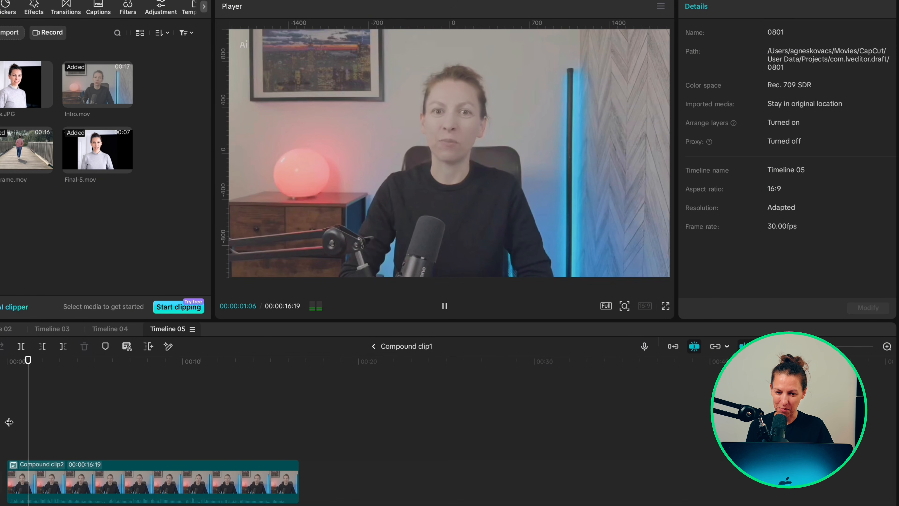